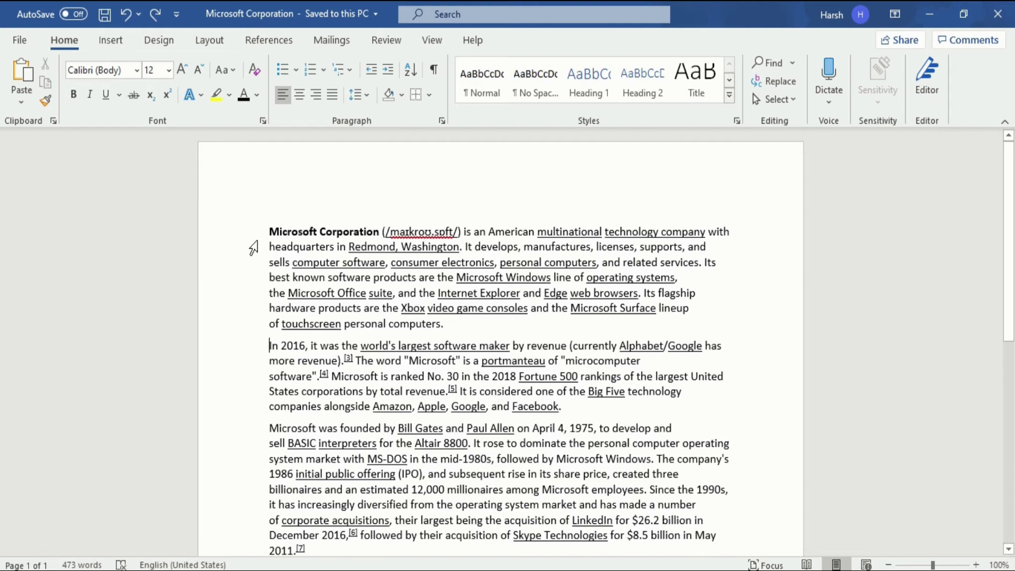
left_click_drag(269, 231, 461, 320)
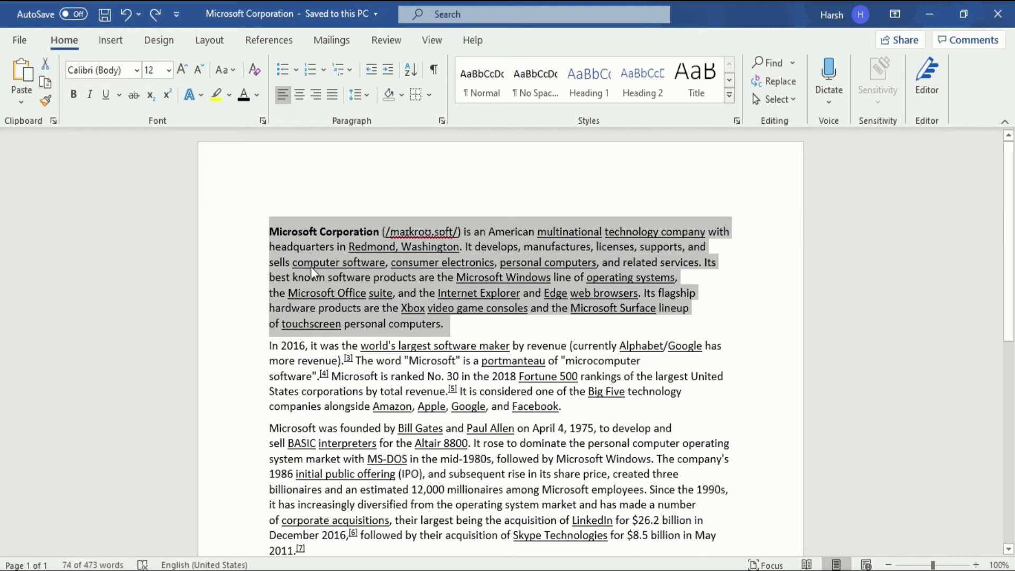
left_click(450, 325)
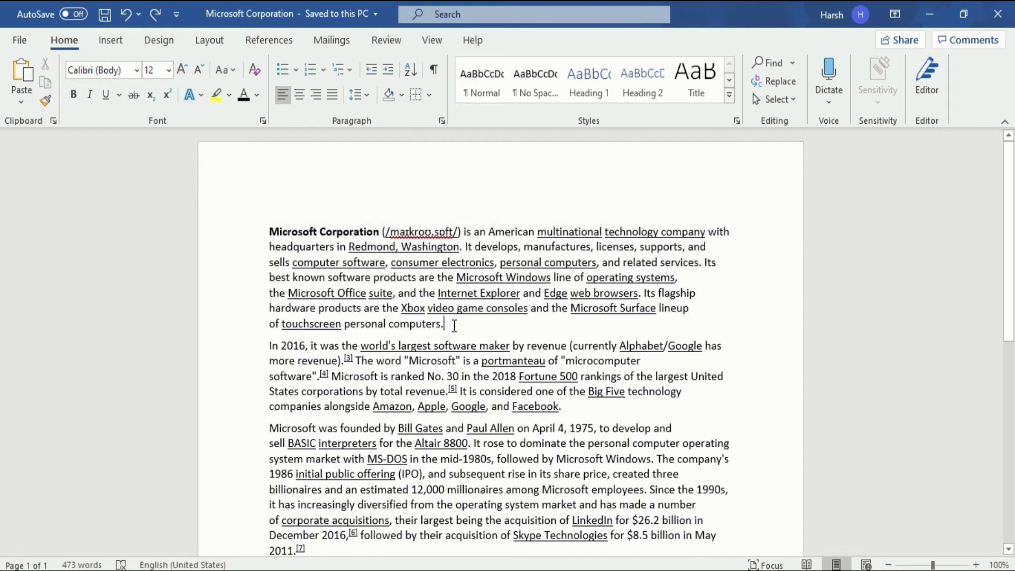
key("Right")
key("shift+Down")
key("shift+Down")
key("shift+Down")
key("shift+Down")
key("shift+Down")
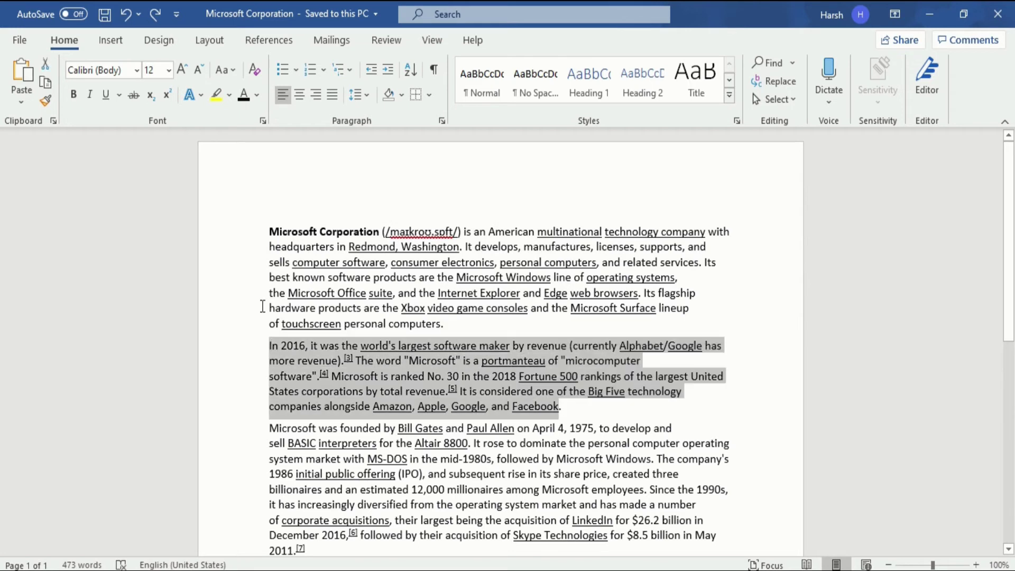
left_click(270, 233)
key("shift+Down")
key("shift+Down")
key("shift+Down")
key("shift+Down")
key("shift+Down")
key("shift+Down")
key("shift+Down")
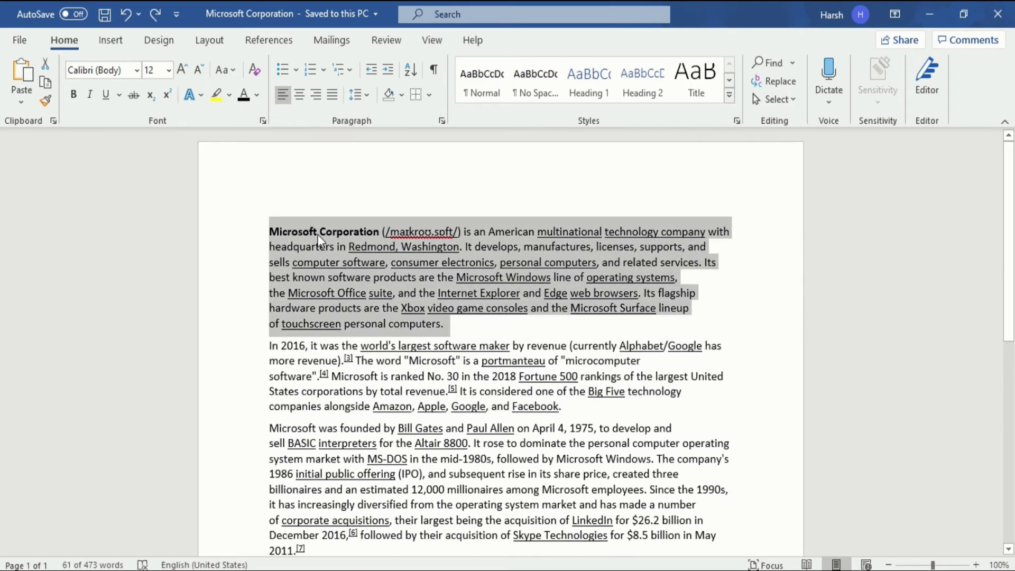
left_click(265, 349)
key("shift+Down")
key("shift+Down")
key("shift+Down")
key("shift+Down")
key("shift+Down")
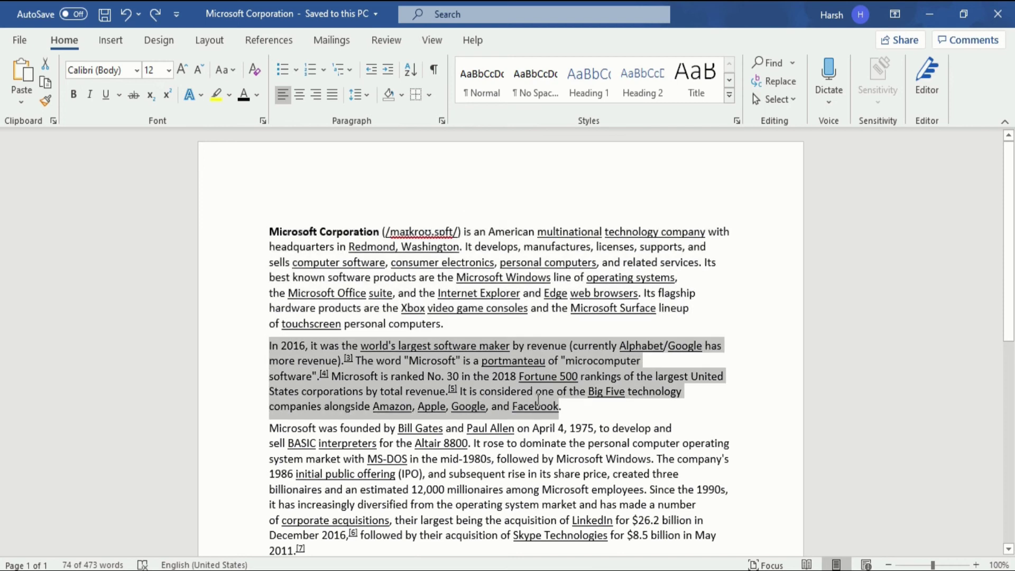
left_click_drag(266, 431, 322, 495)
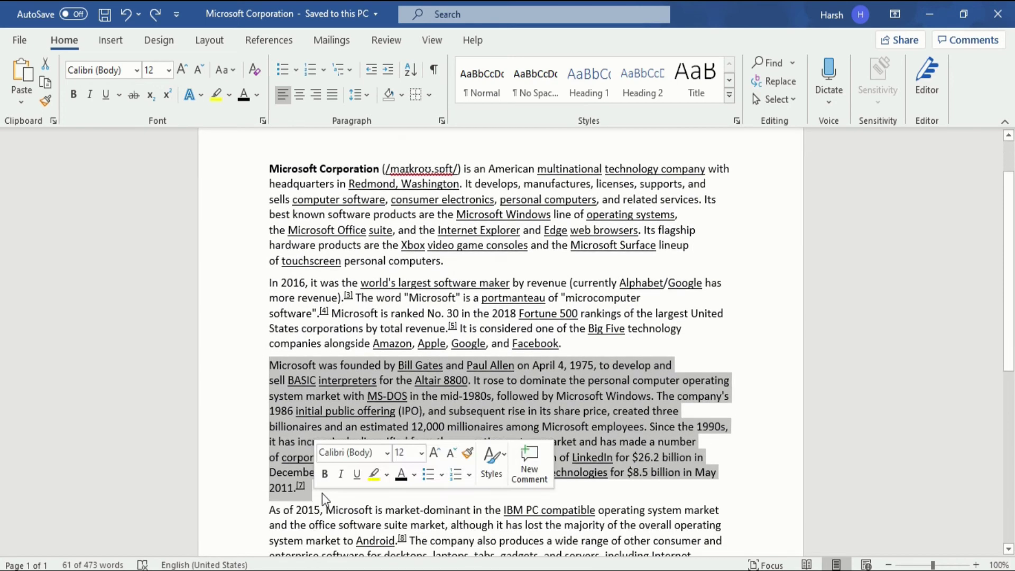
scroll(346, 480, "down", 4)
scroll(346, 482, "down", 4)
scroll(340, 474, "up", 9)
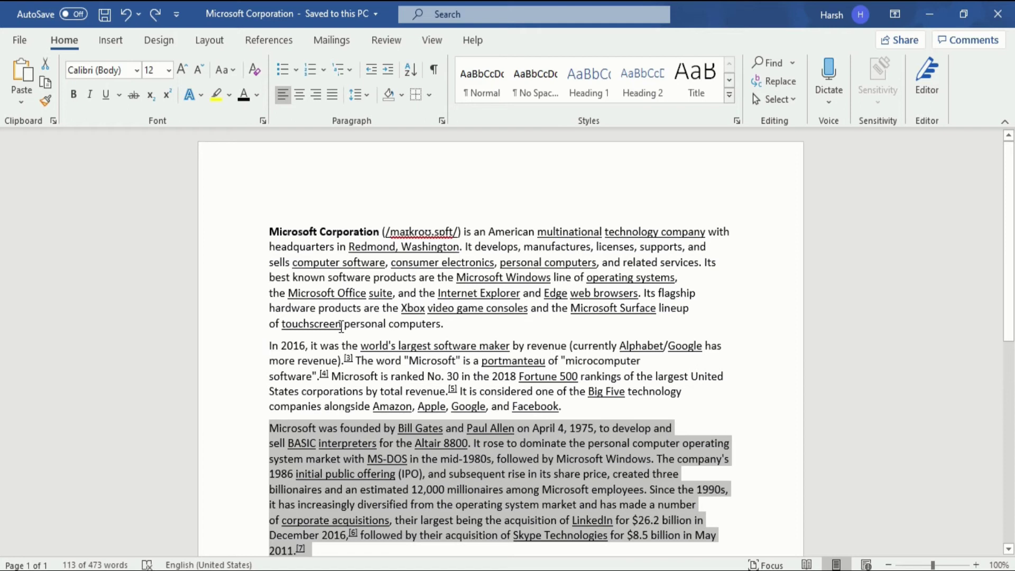
left_click(270, 347)
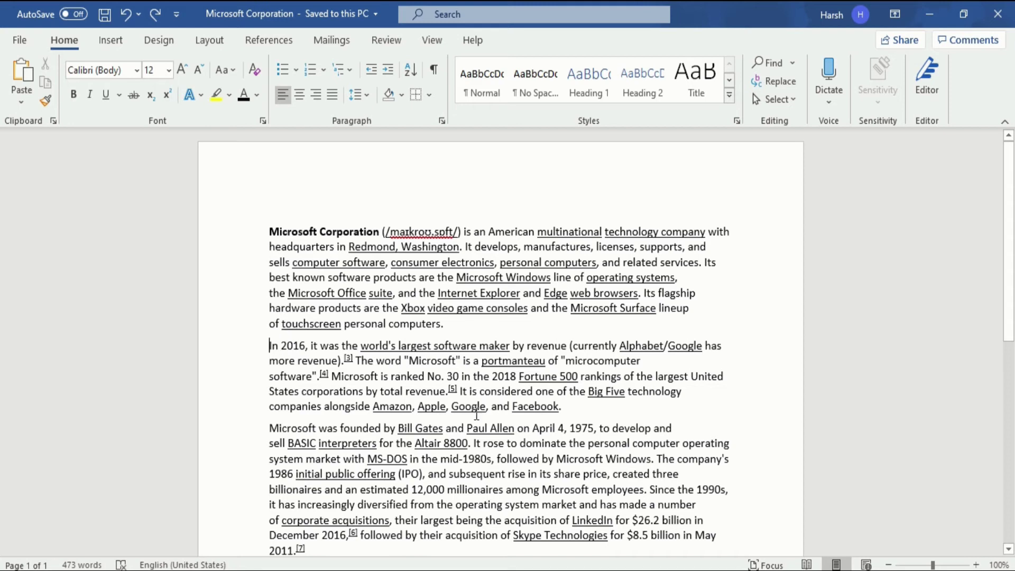
left_click_drag(270, 347, 312, 553)
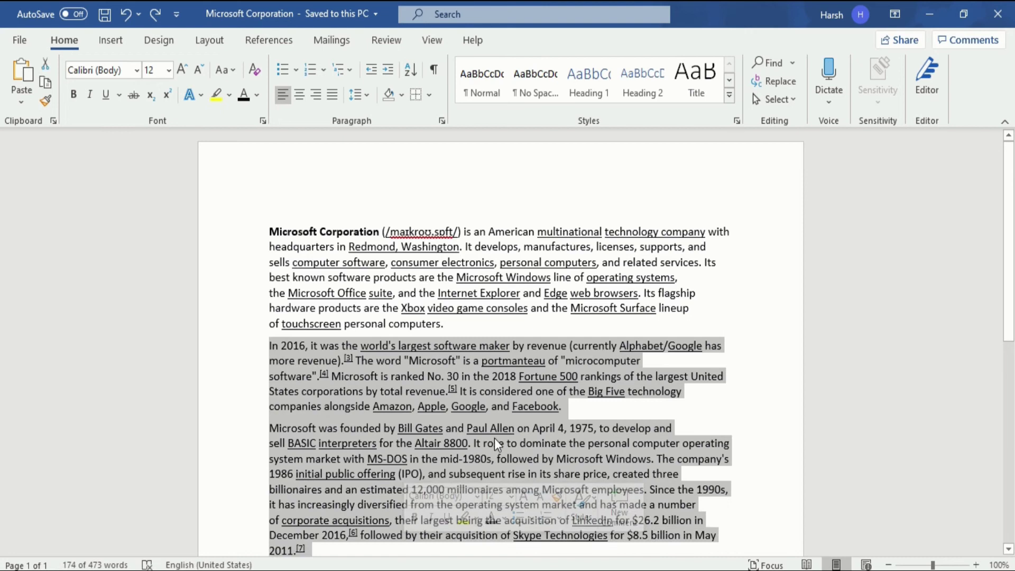
left_click(270, 346)
left_click_drag(269, 346, 511, 407)
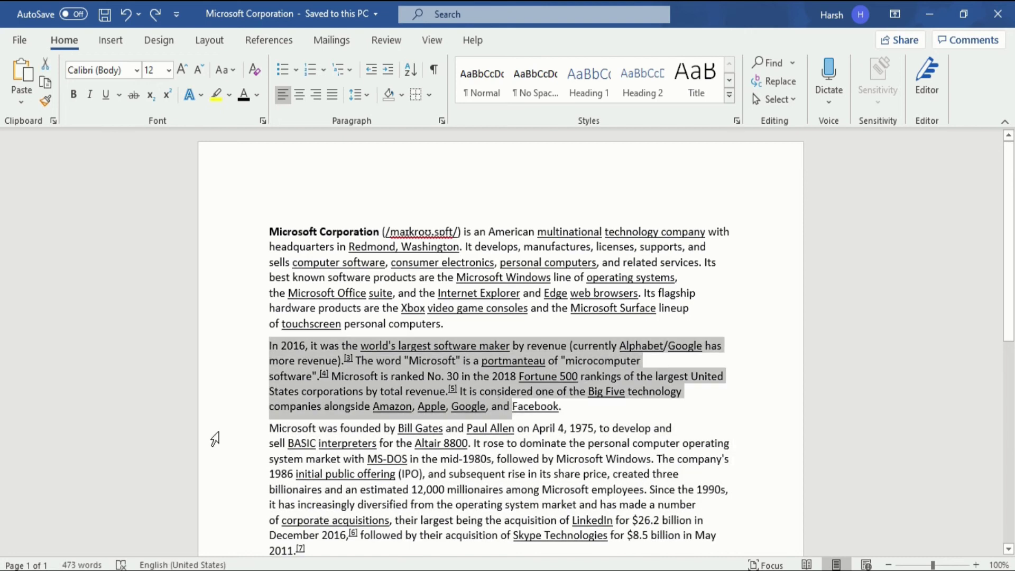
left_click_drag(270, 429, 320, 535)
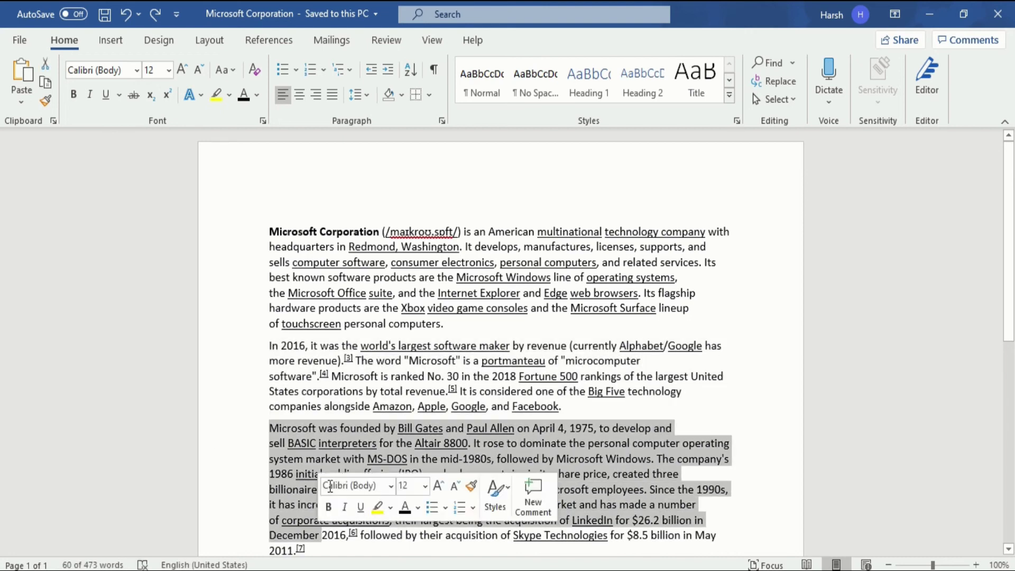
left_click(267, 427)
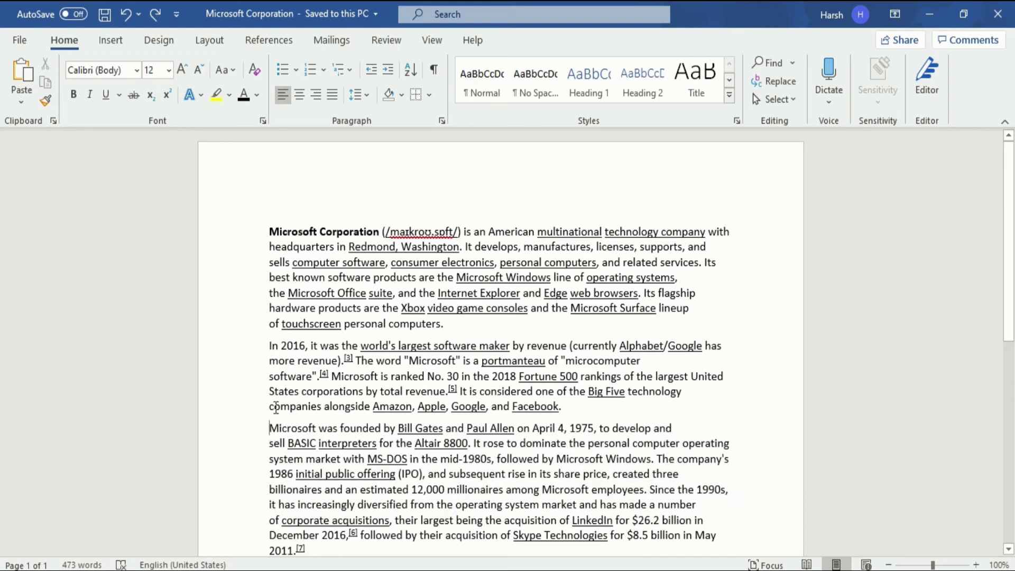
Insert a full-width horizontal line between the first and second paragraphs by entering three hyphens before "In 2016" and starting a new line
left_click(269, 346)
type("---")
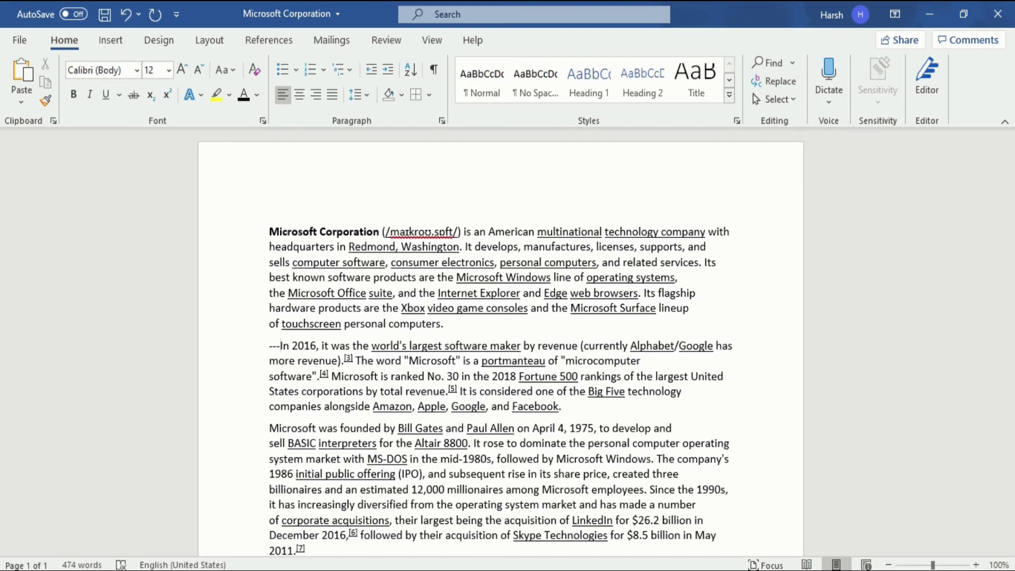
key("Return")
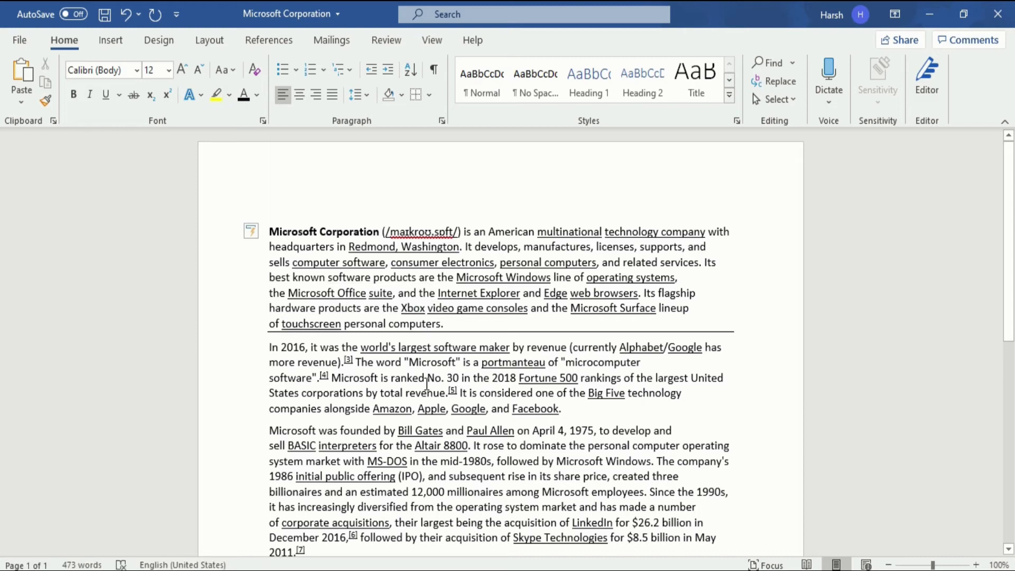
Look through the document to examine how the horizontal line separates the first paragraph from the following text
scroll(386, 345, "down", 2)
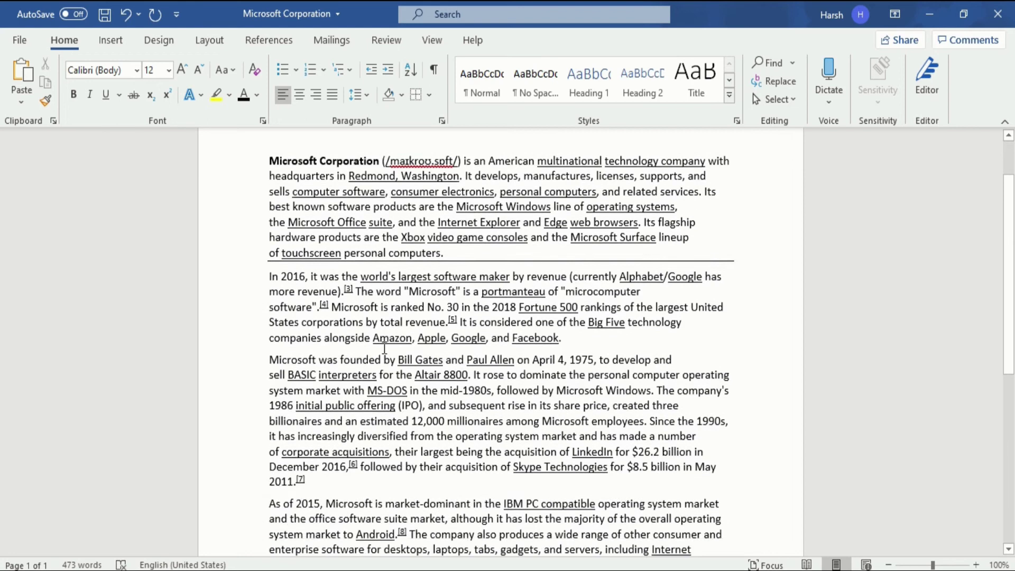
scroll(385, 359, "up", 2)
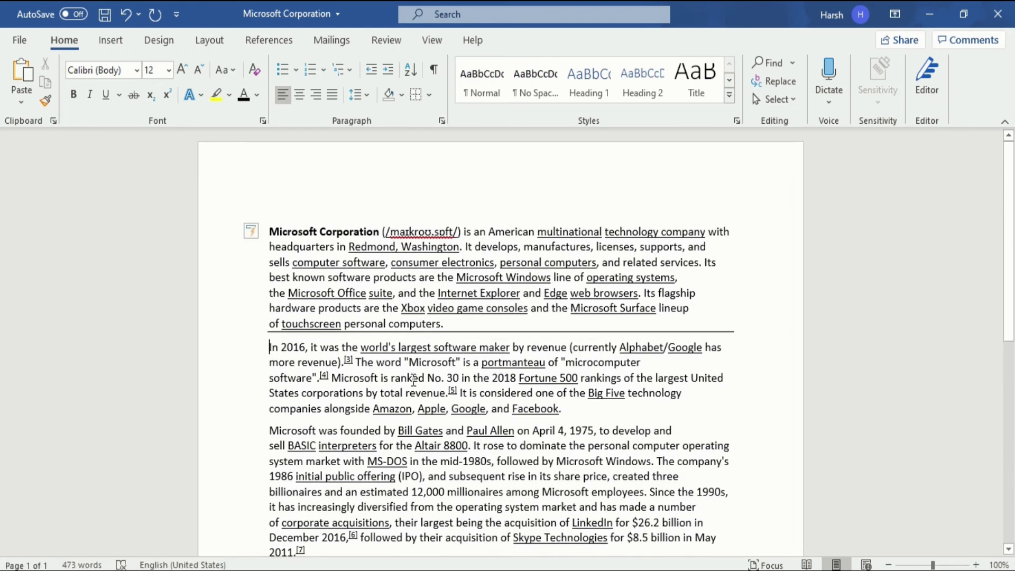
scroll(414, 378, "down", 1)
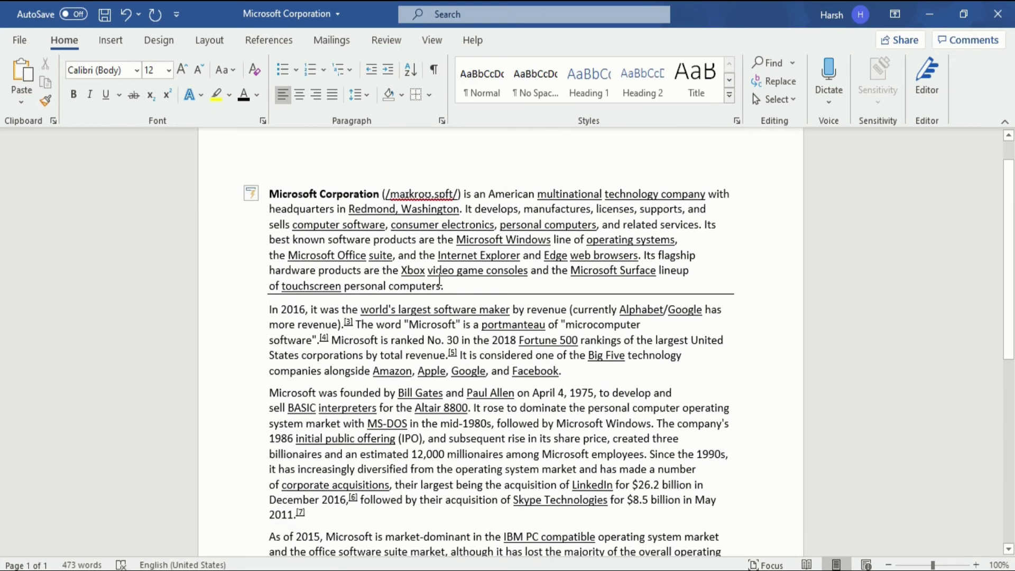
scroll(469, 344, "down", 4)
scroll(453, 375, "up", 2)
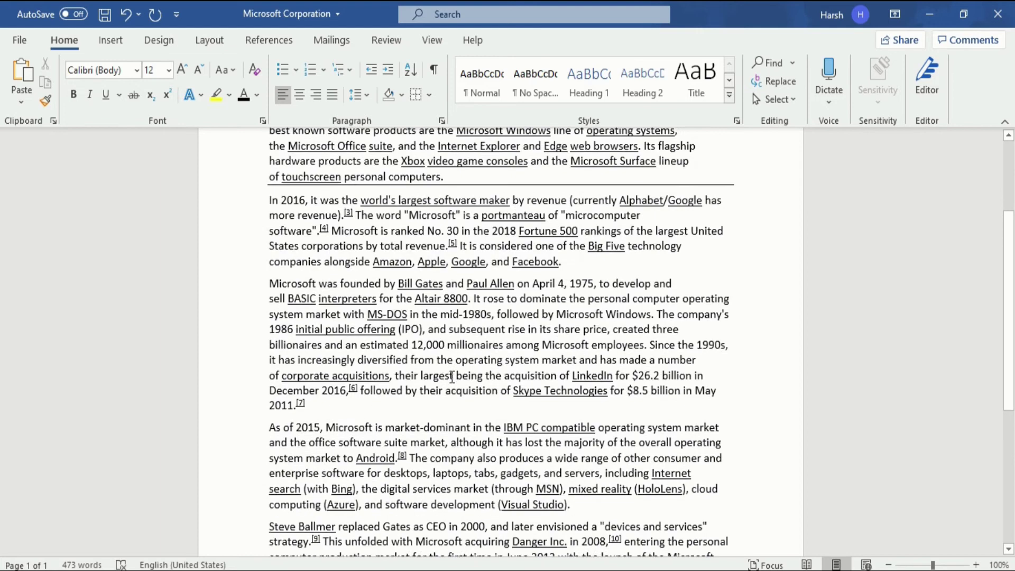
scroll(639, 412, "down", 3)
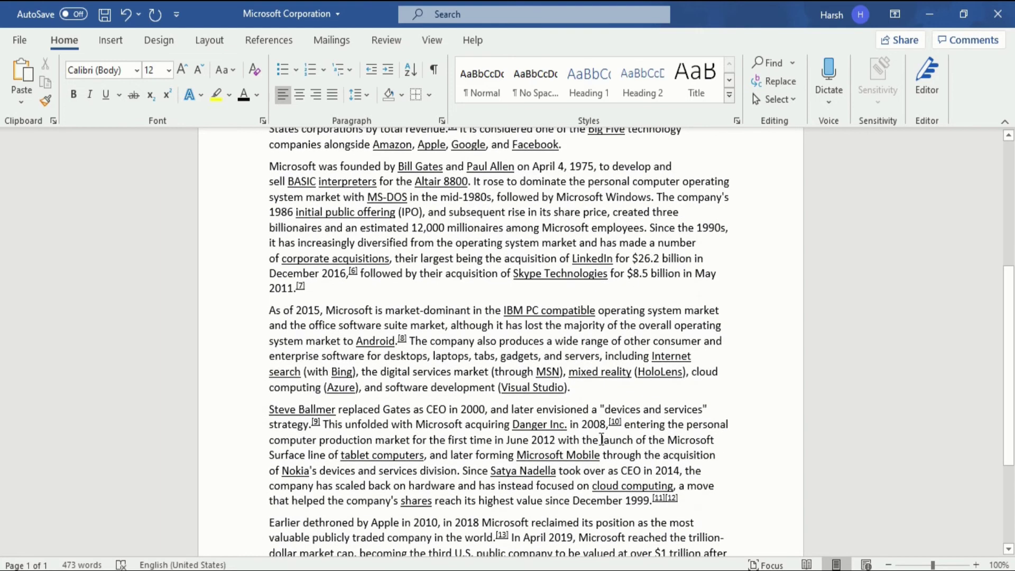
scroll(598, 438, "up", 5)
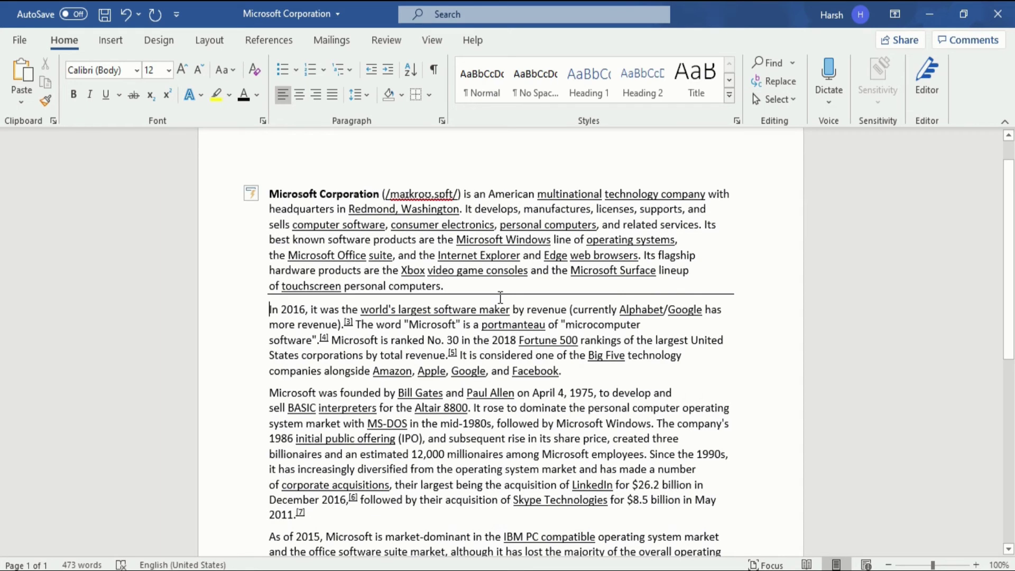
scroll(500, 299, "down", 2)
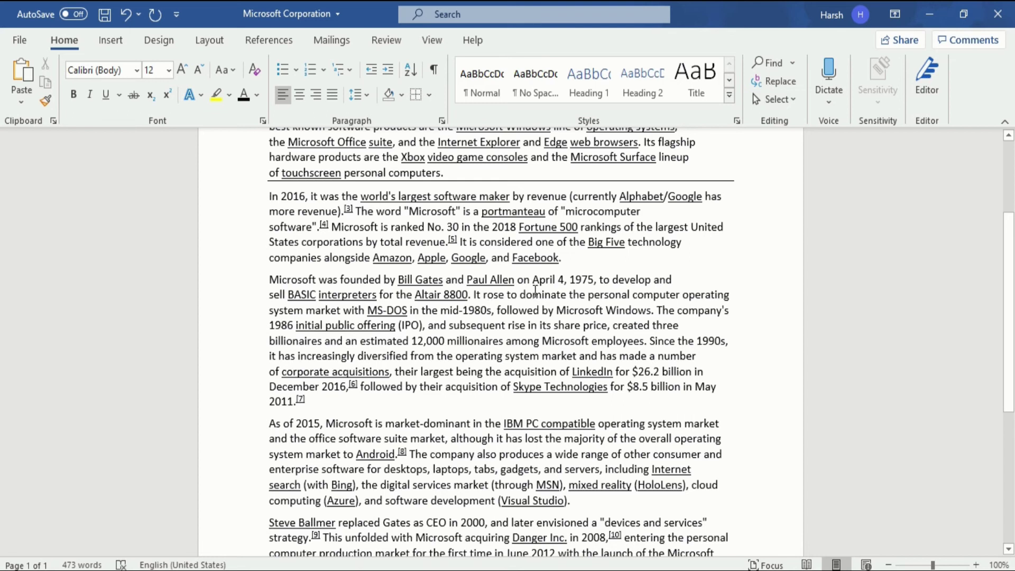
scroll(459, 305, "up", 2)
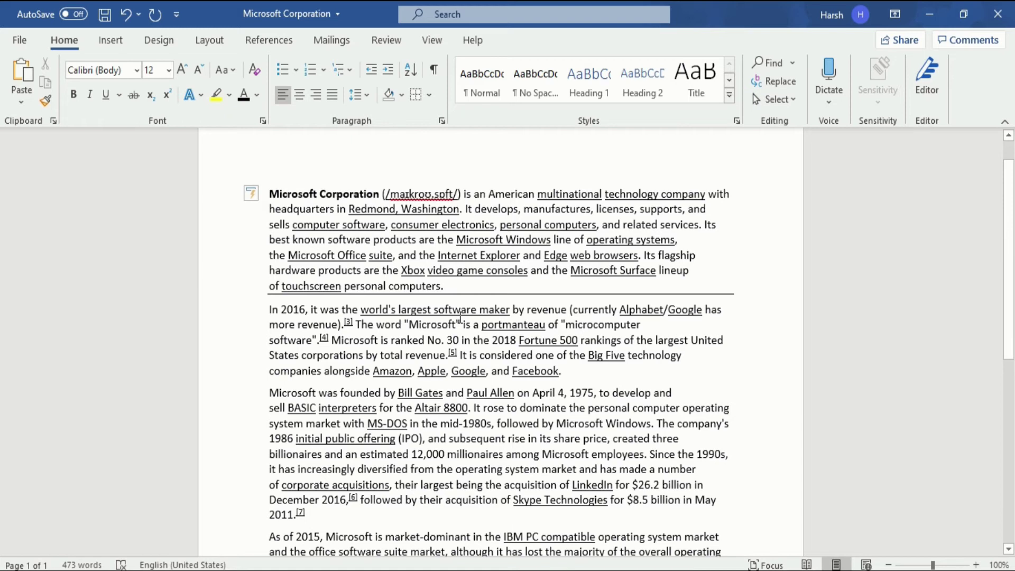
Undo the horizontal line and delete the leftover hyphens above the "In 2016" paragraph
key("ctrl+z")
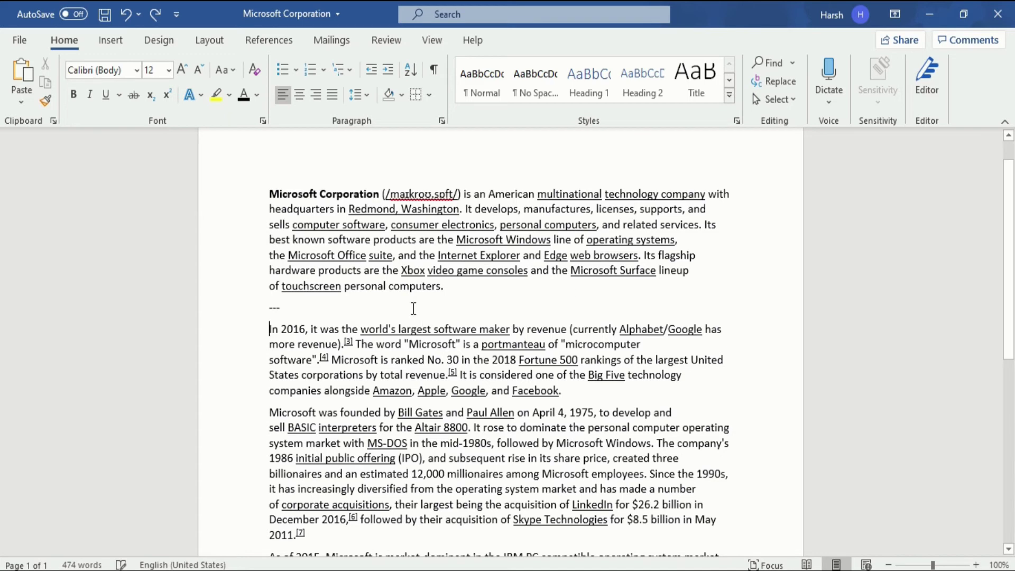
key("BackSpace")
key("BackSpace")
key("BackSpace")
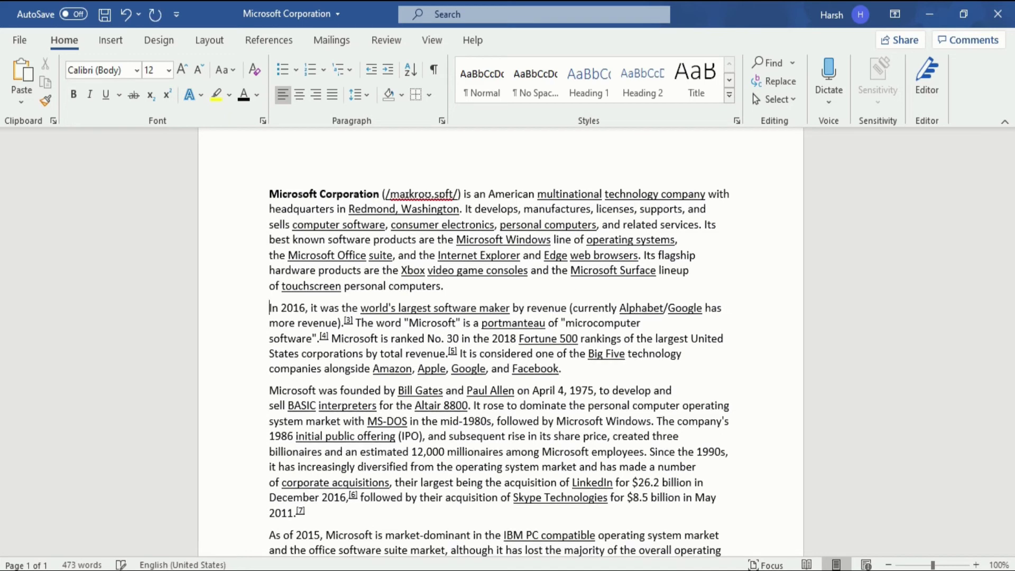
Create the horizontal line above the "In 2016" paragraph again from three hyphens and a line break
type("---")
key("Return")
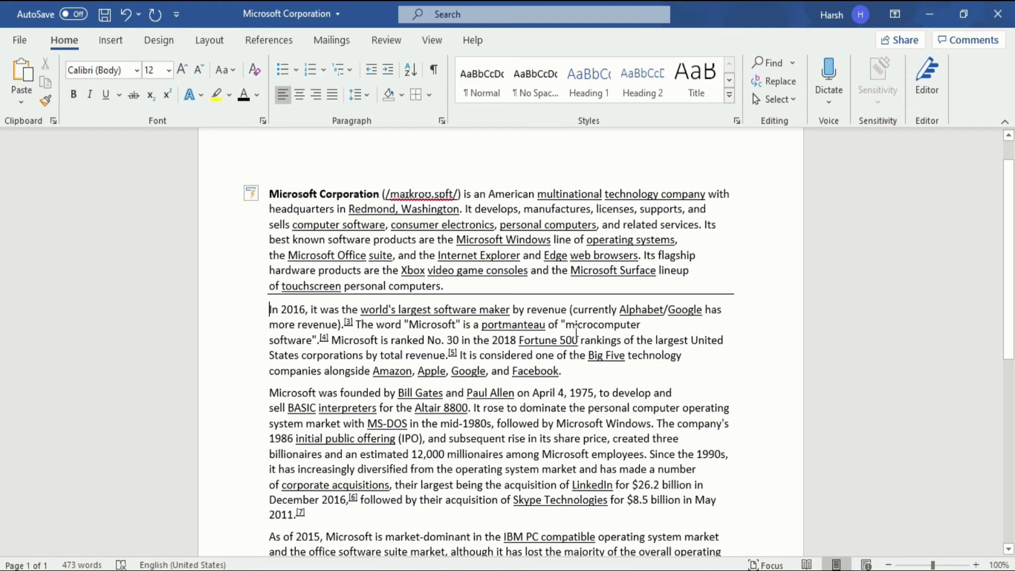
Select text across the horizontal line between the first two paragraphs and remove the line by applying No Border
left_click_drag(566, 309, 265, 286)
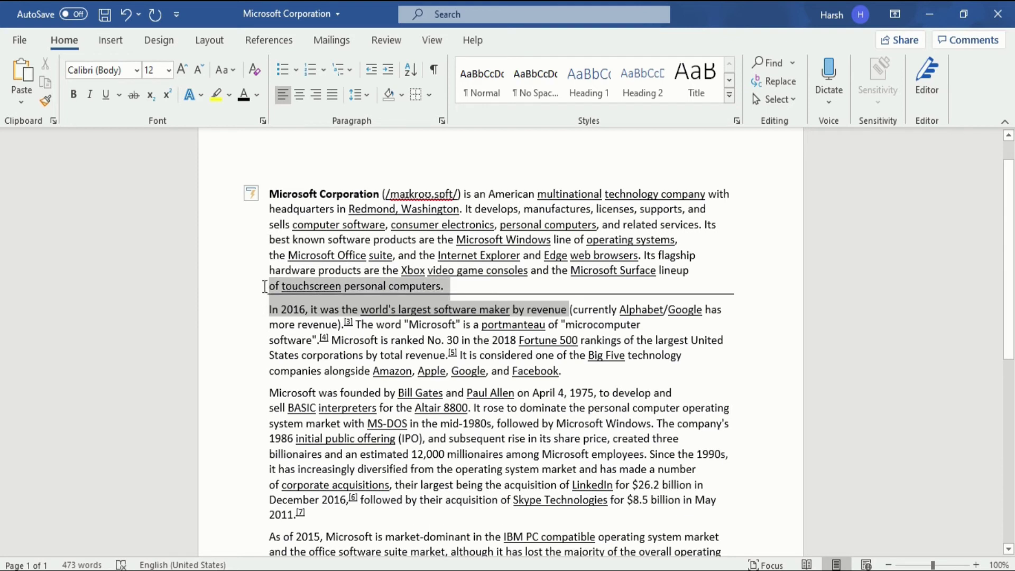
left_click_drag(265, 286, 265, 286)
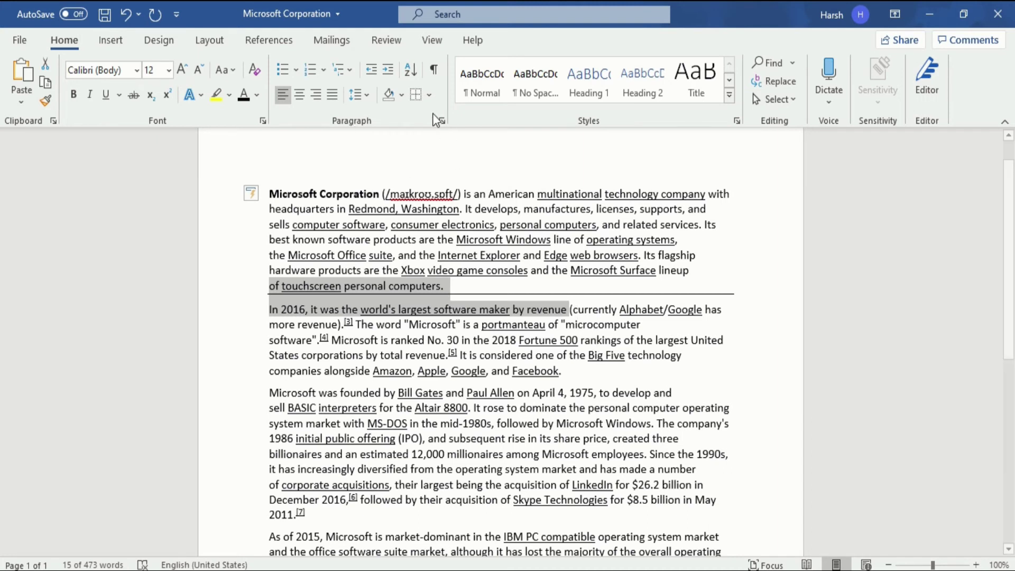
left_click(430, 95)
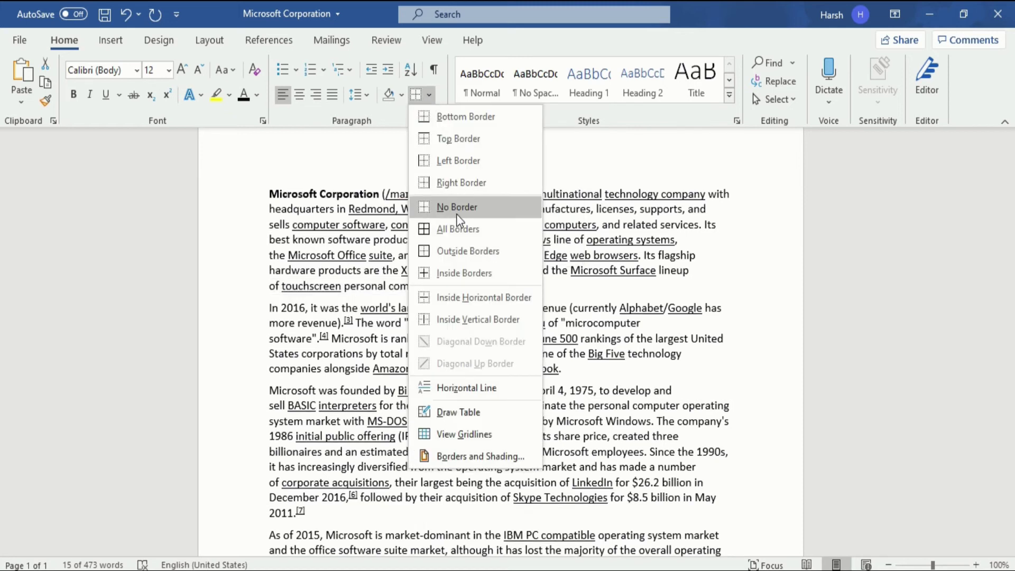
left_click(456, 207)
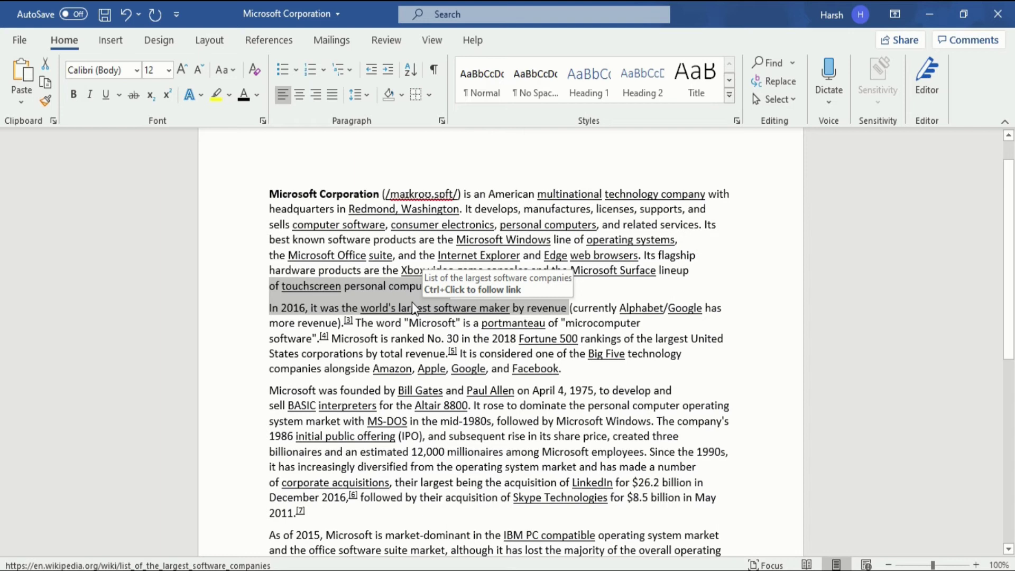
left_click(429, 95)
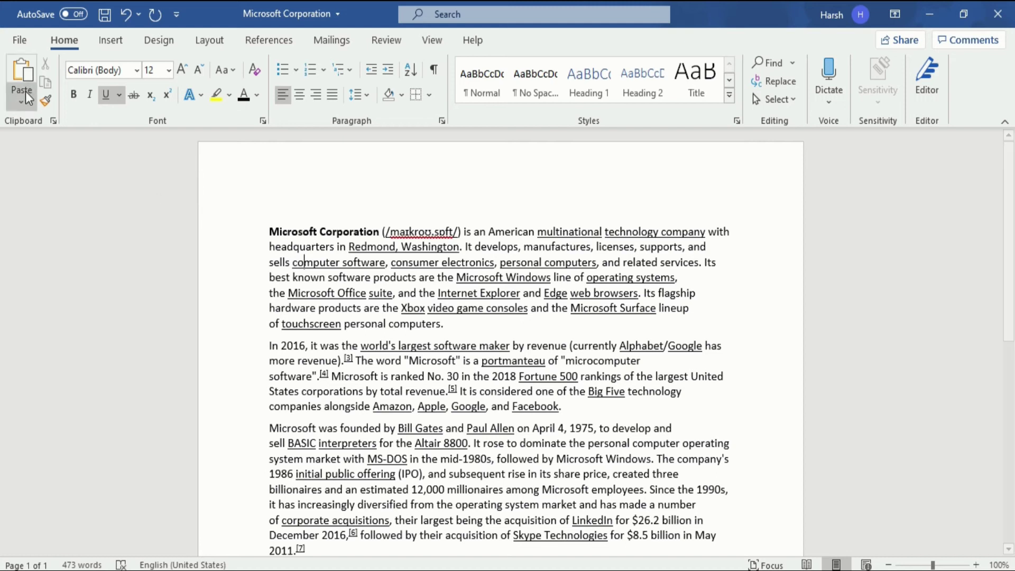
Enable "Show readability statistics" in the Proofing settings of Word Options and apply the change
left_click(24, 47)
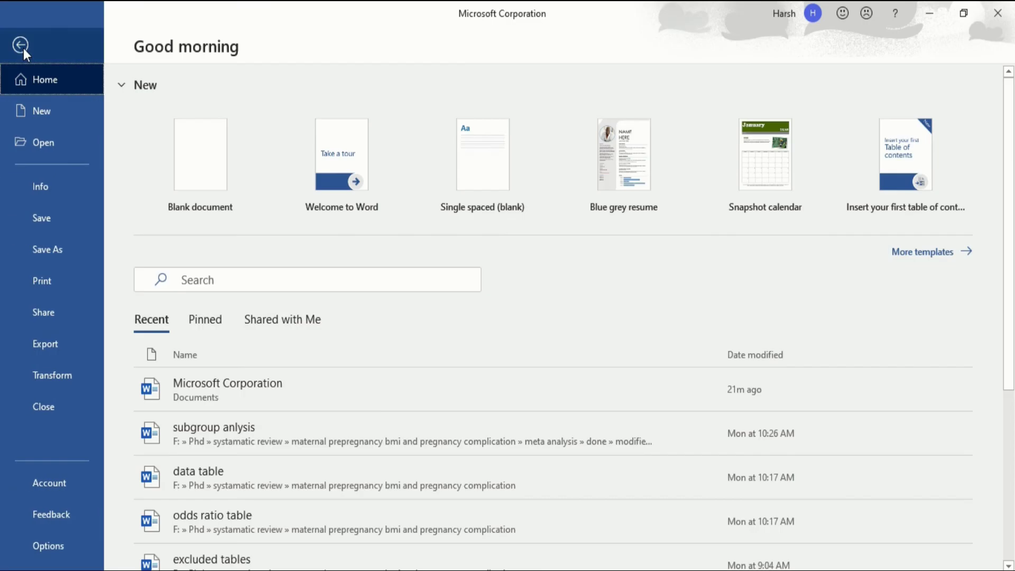
left_click(55, 545)
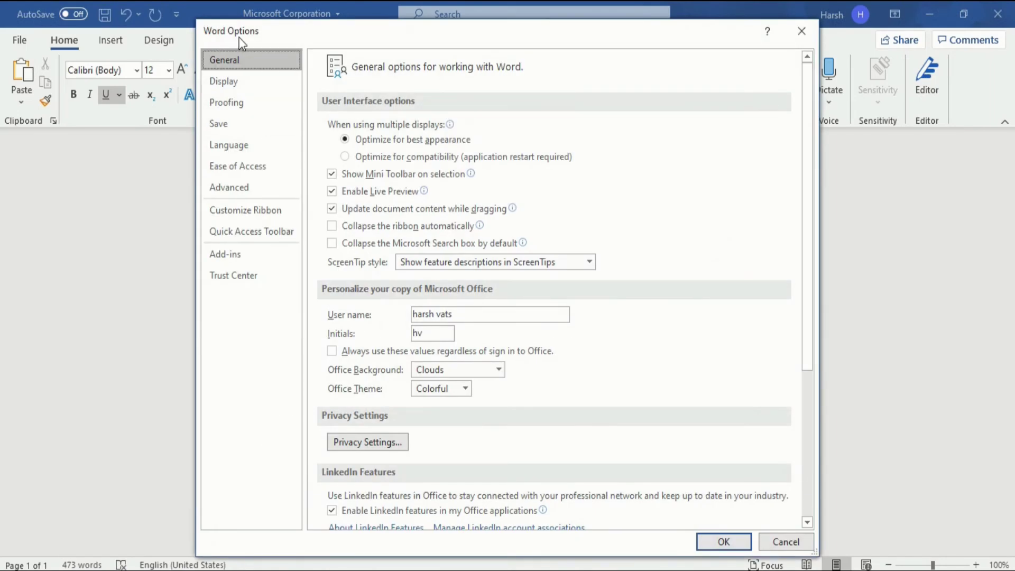
left_click(246, 103)
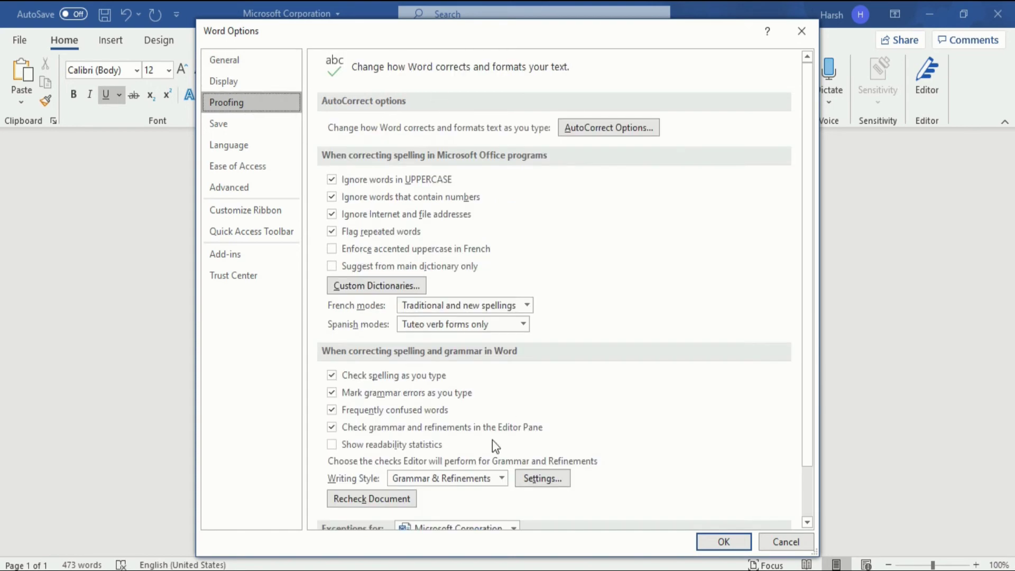
left_click(332, 445)
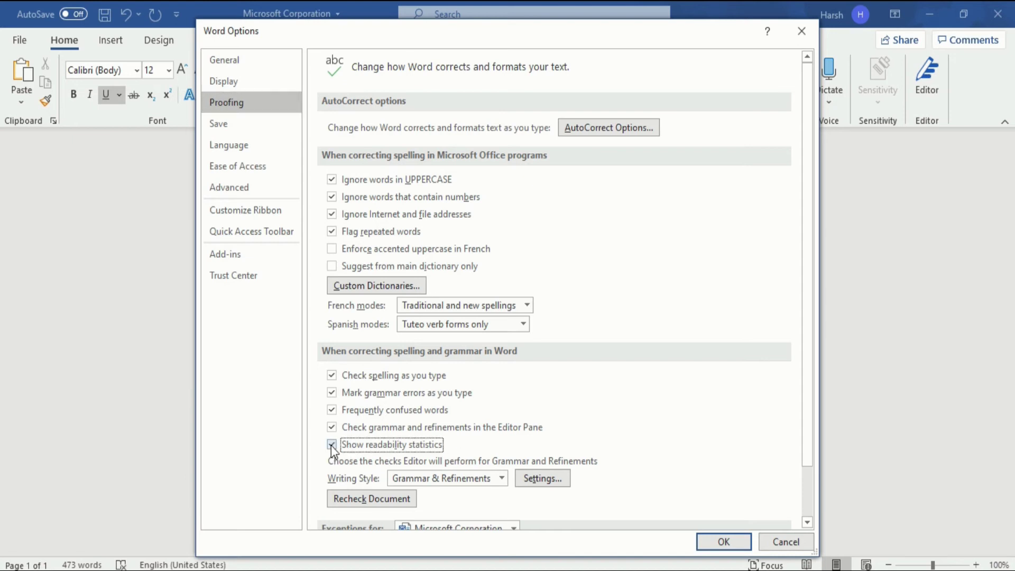
left_click(719, 540)
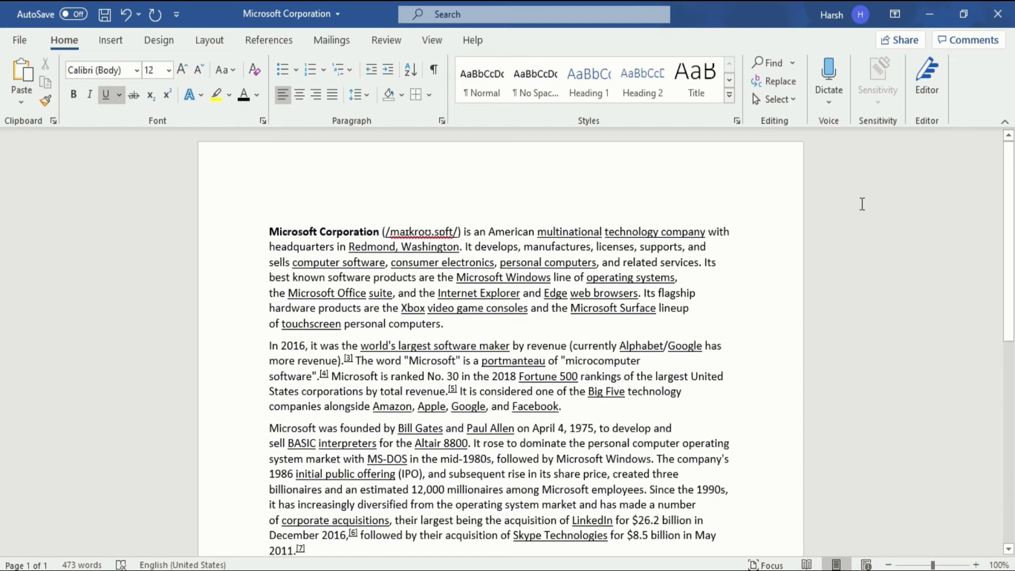
Run Editor on the document, replace the flagged pronunciation text after "Microsoft Corporation" with "Microsoft", and dismiss the readability statistics
left_click(926, 98)
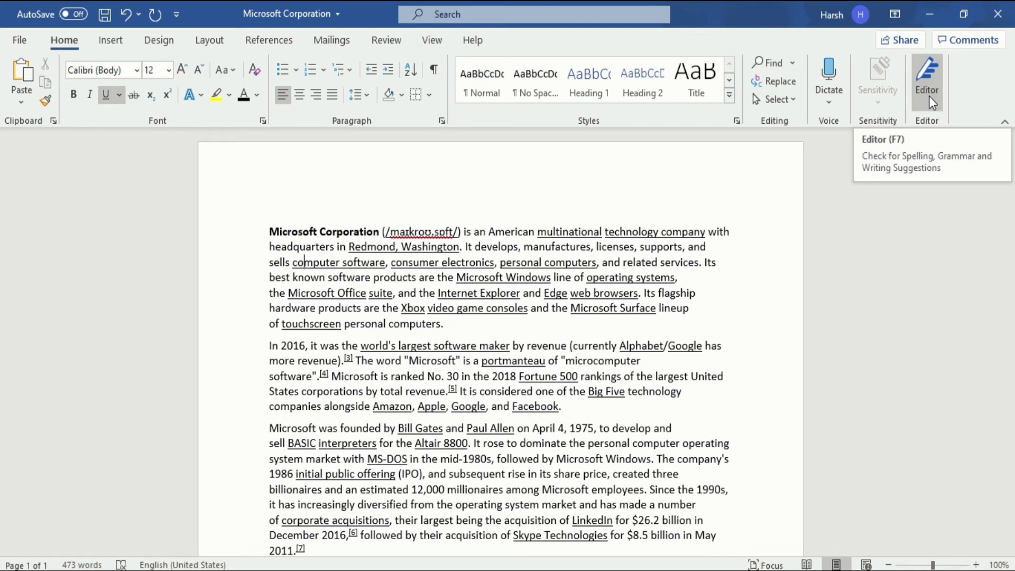
left_click(928, 96)
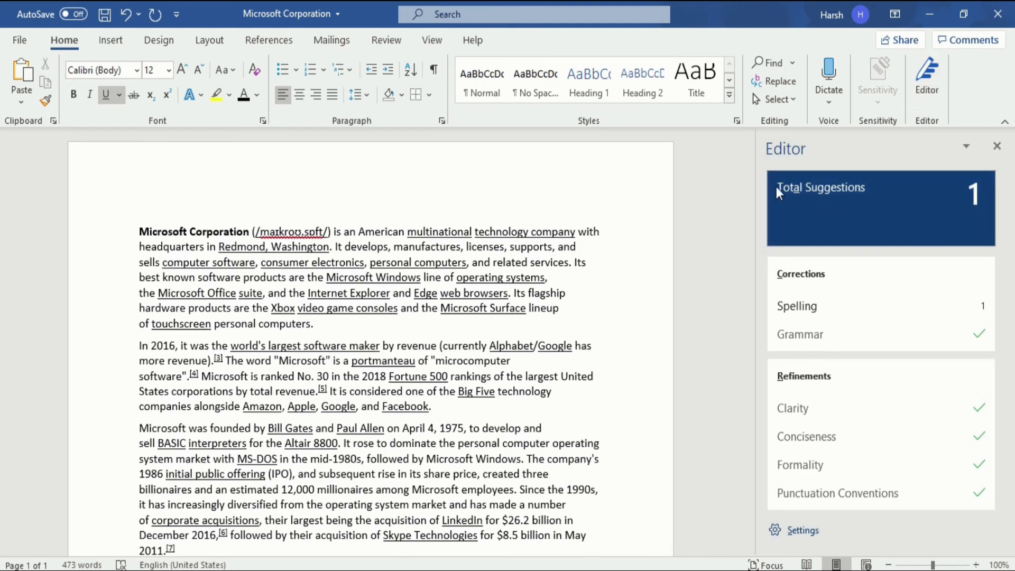
left_click(835, 306)
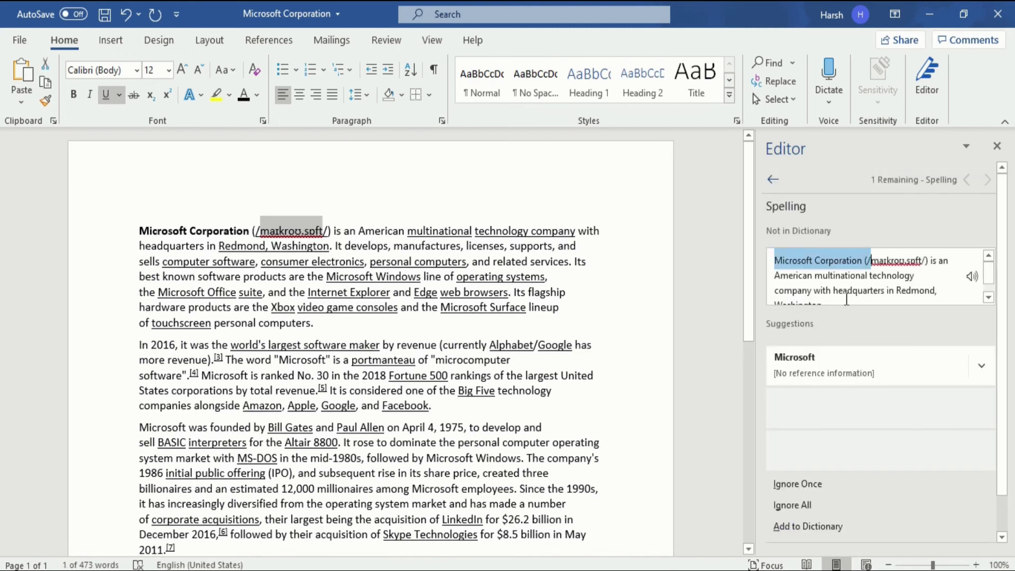
left_click(806, 373)
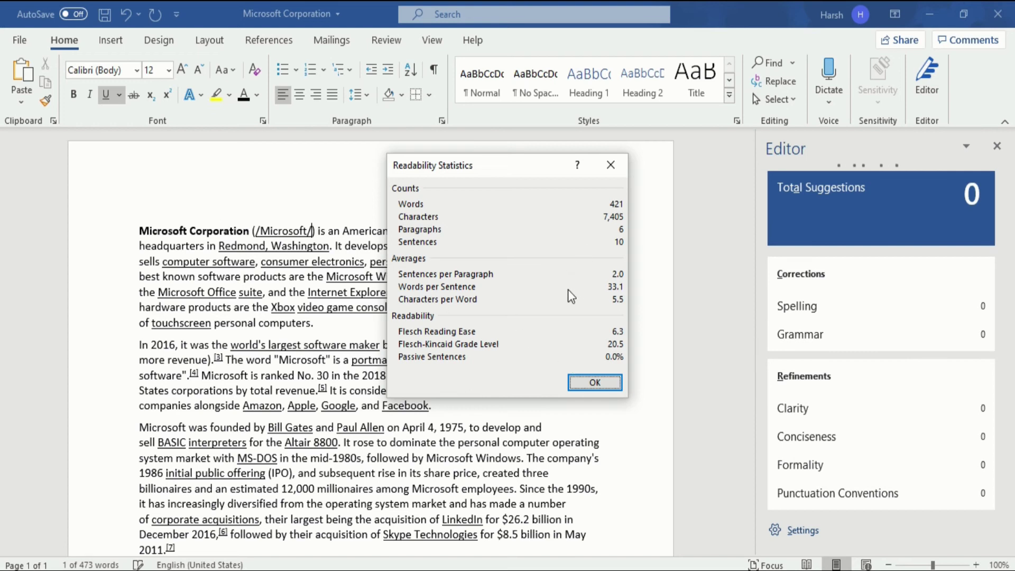
left_click(594, 382)
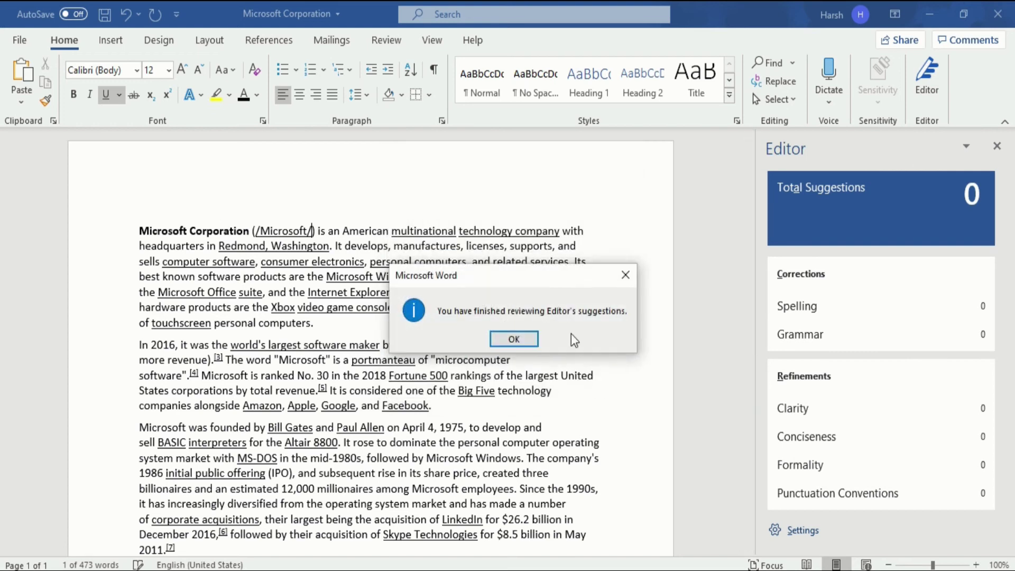
left_click(533, 335)
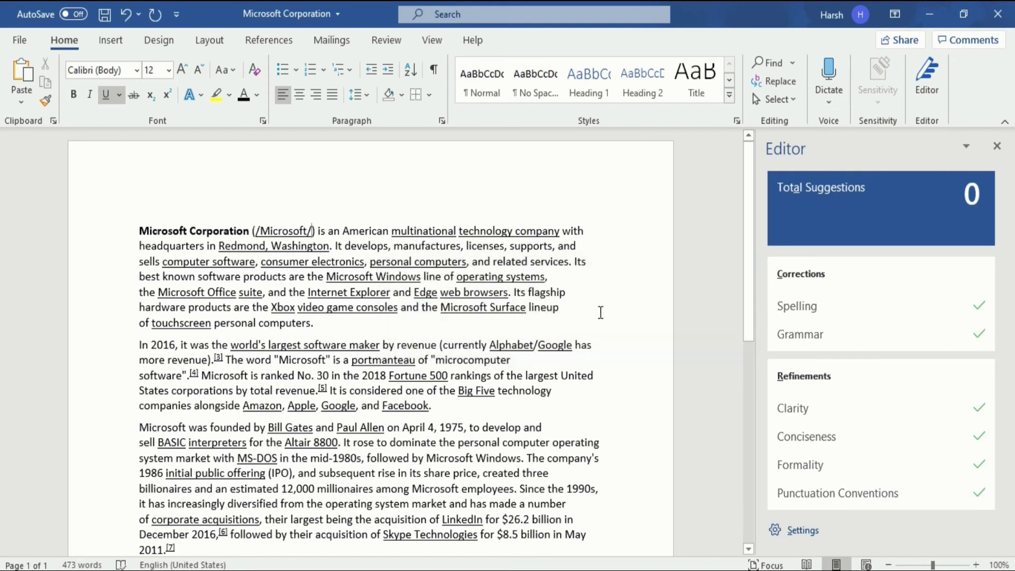
Switch to Document2, the blog post about FloDesk, and place the cursor in the paragraph starting "Let me start off"
left_click(601, 523)
scroll(474, 321, "up", 1)
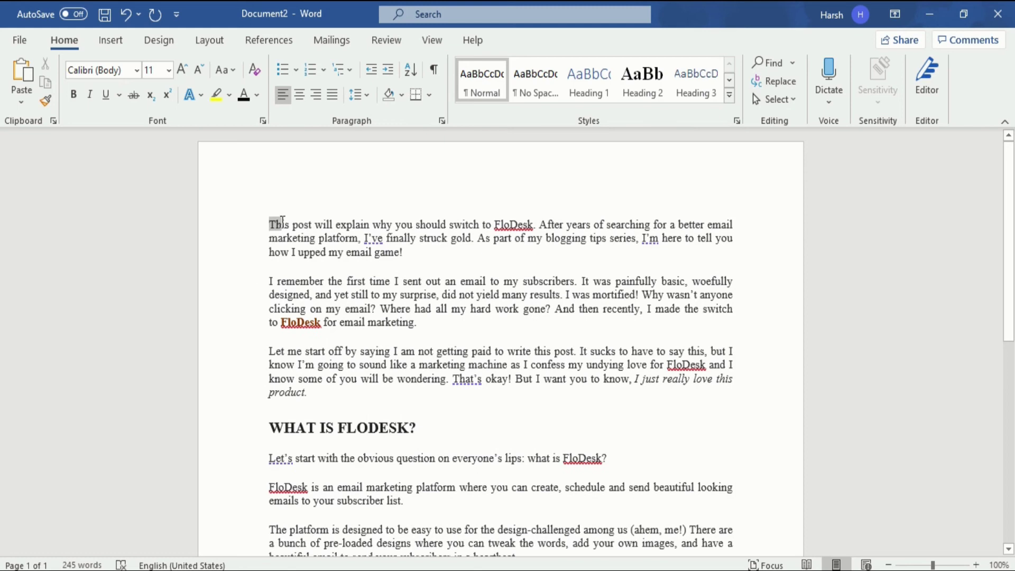
left_click_drag(270, 223, 376, 309)
left_click(428, 362)
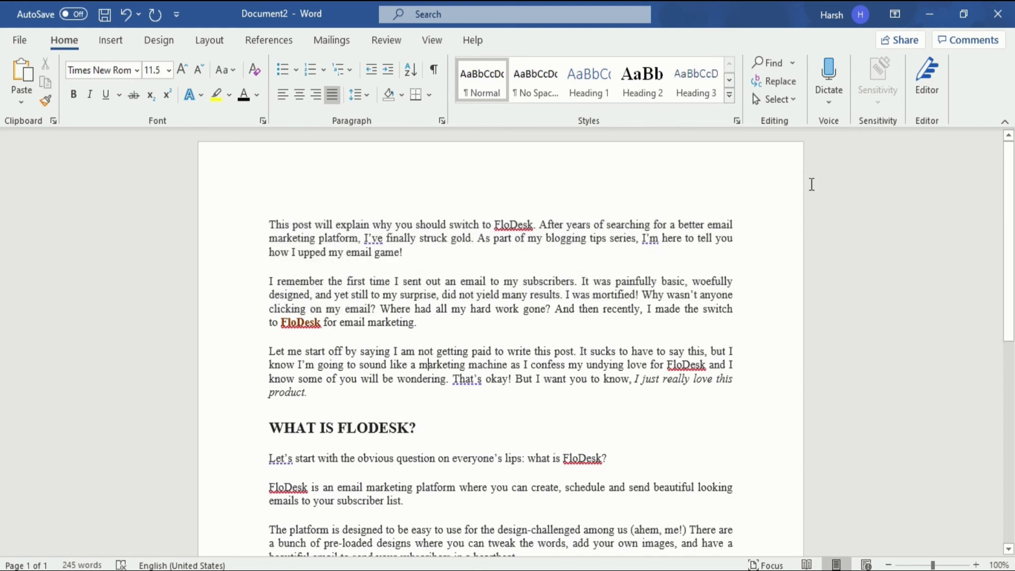
Run Editor on Document2 and replace the misspelling flagged in the "Let me start off" paragraph with "Floes"
left_click(931, 94)
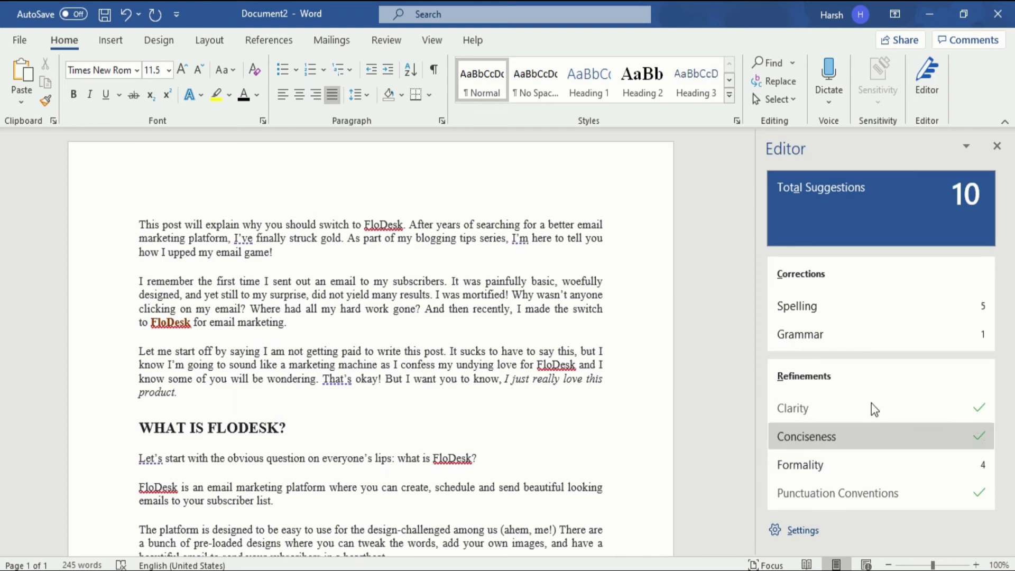
left_click(873, 306)
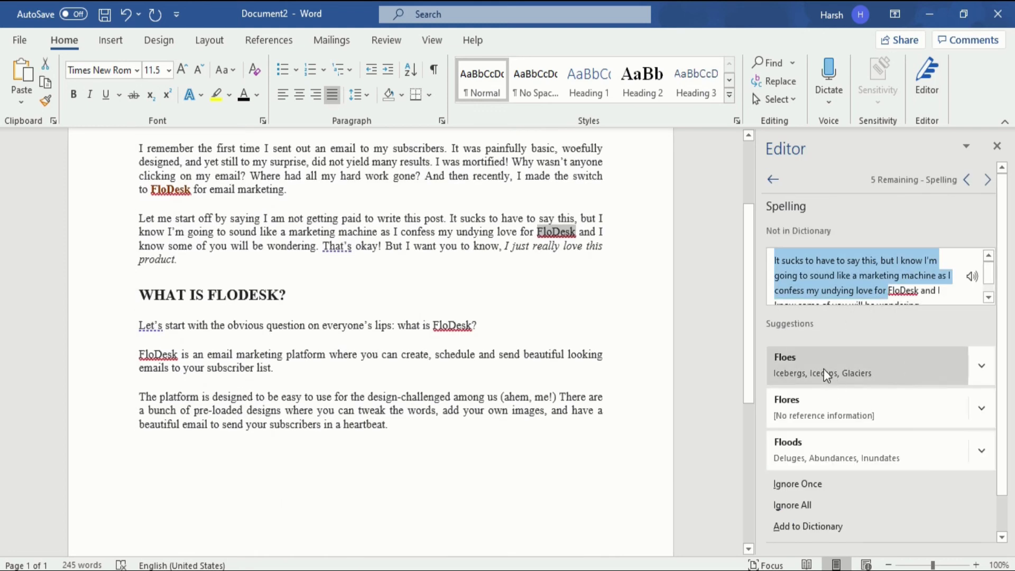
left_click(839, 377)
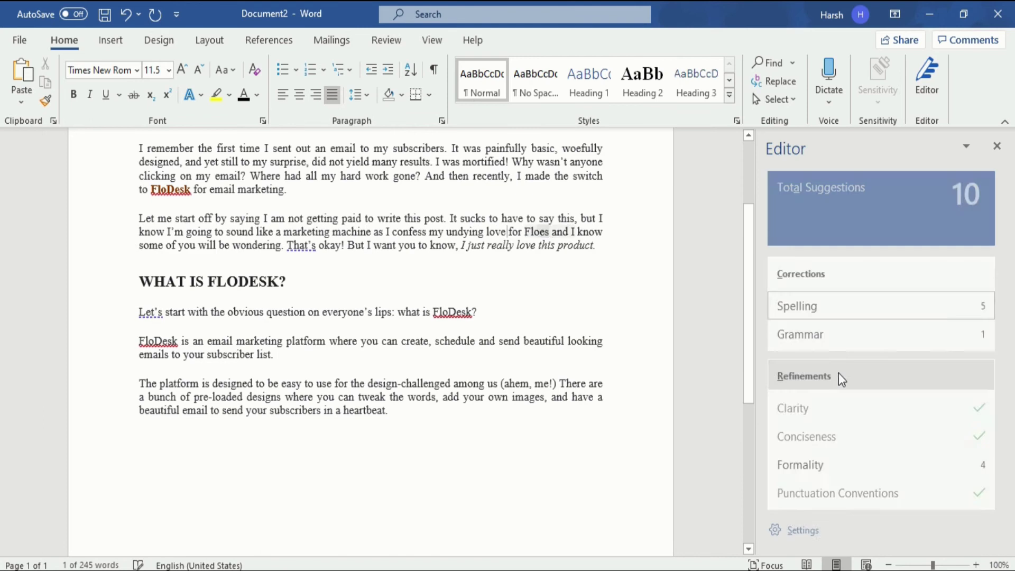
Ignore all remaining "FloDesk" spelling flags and accept the grammar suggestion that adds a comma after "Floes"
left_click(861, 312)
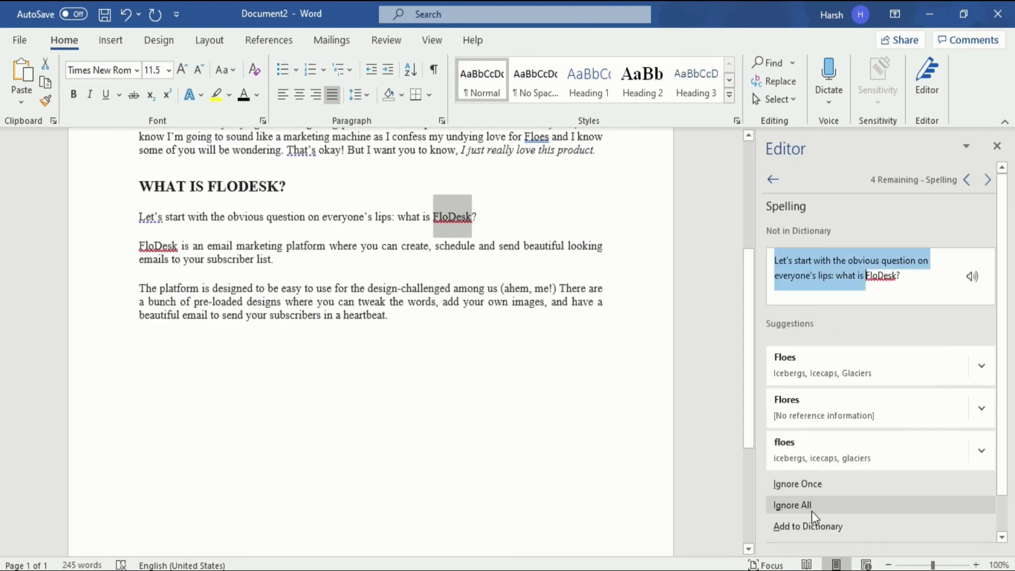
left_click(818, 508)
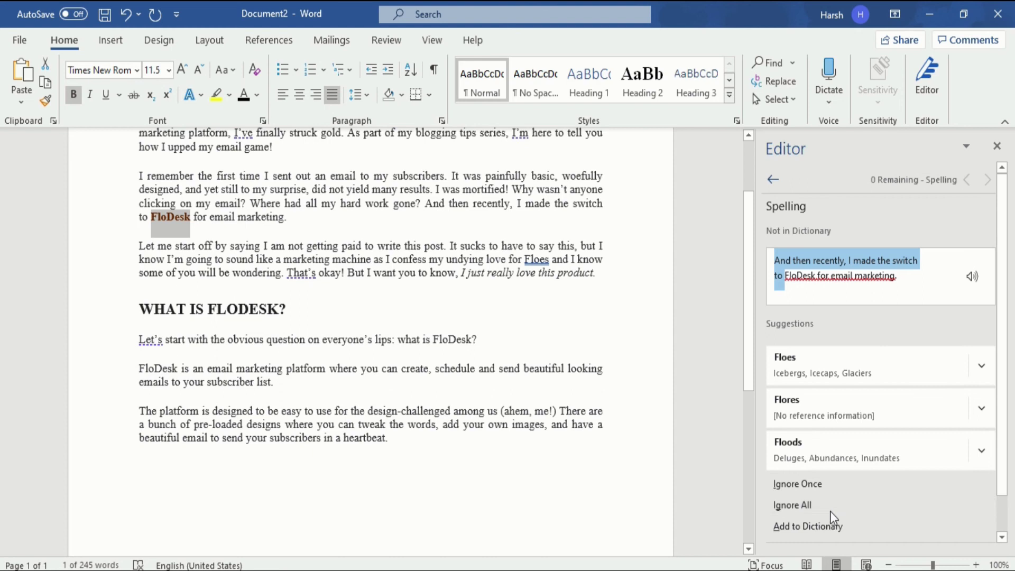
left_click(831, 510)
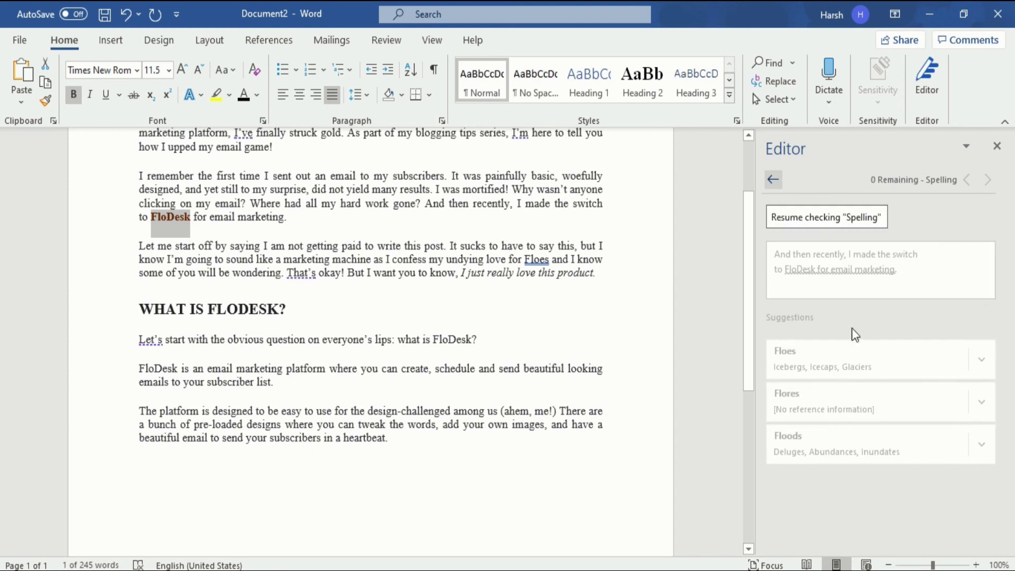
left_click(811, 214)
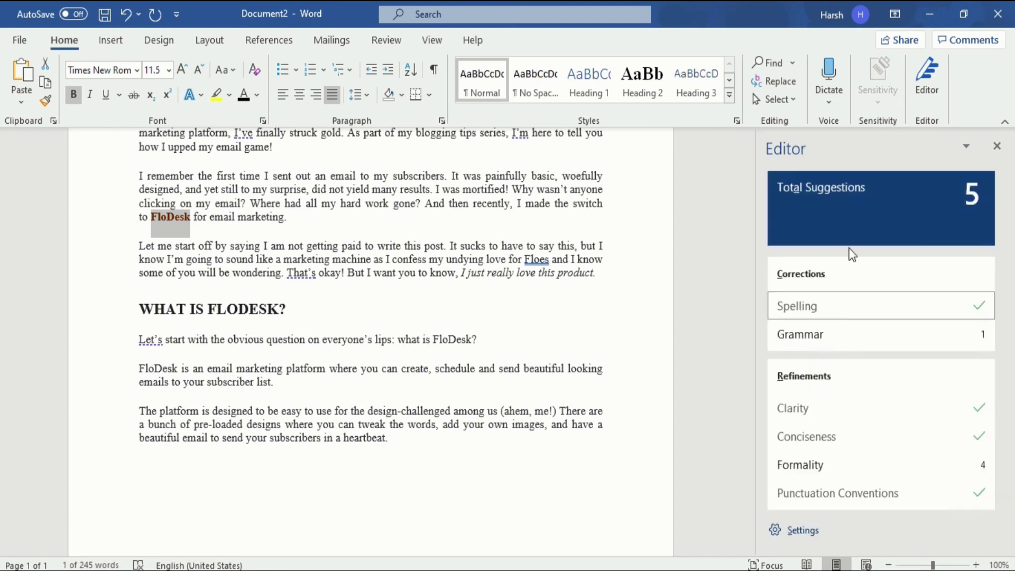
left_click(903, 343)
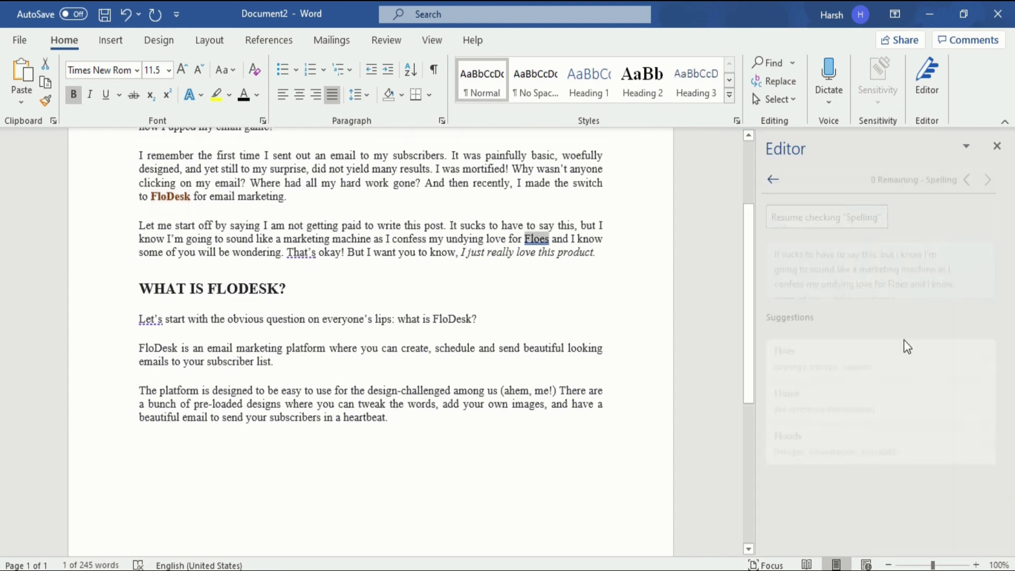
left_click(857, 368)
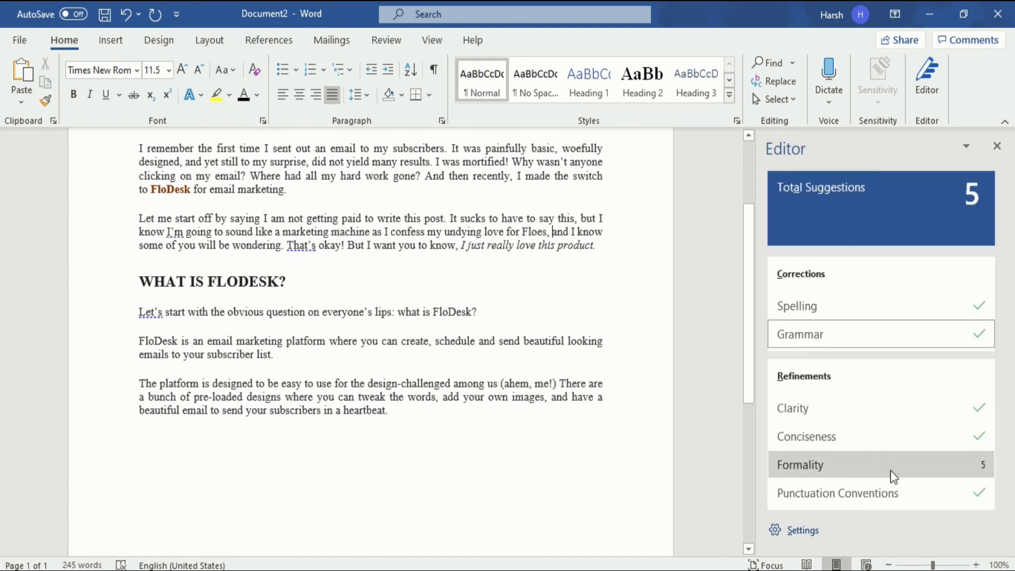
Review the Formality suggestions in Editor and ignore each flagged contraction once, including "That's", "Let's" and "I'm"
left_click(891, 470)
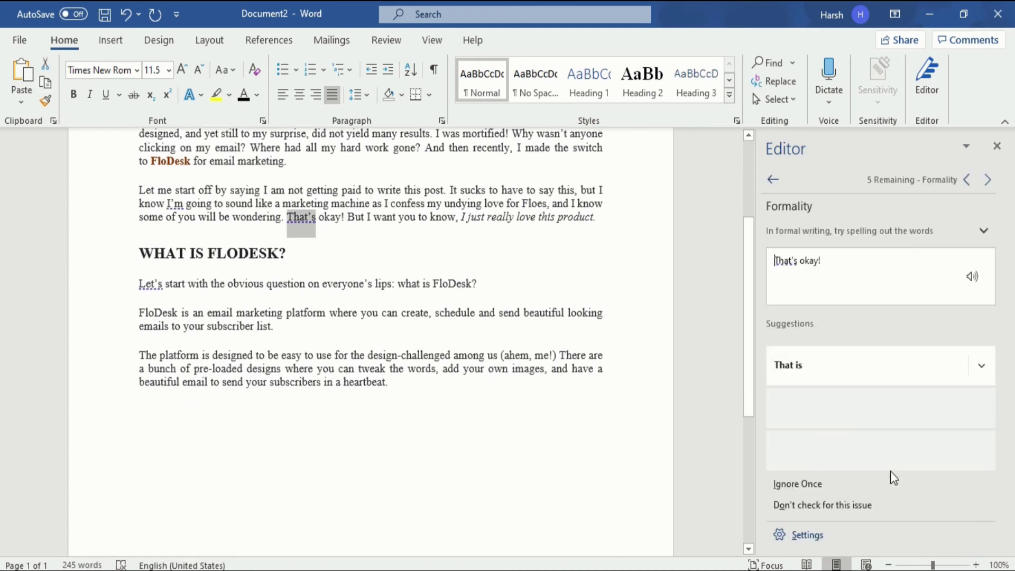
left_click(827, 486)
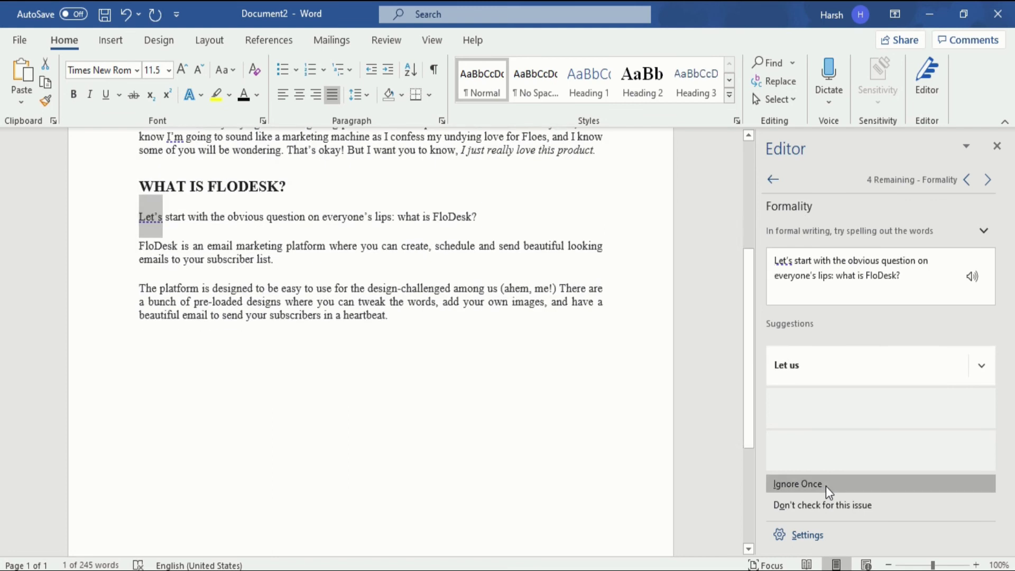
left_click(826, 486)
left_click(825, 485)
left_click(826, 485)
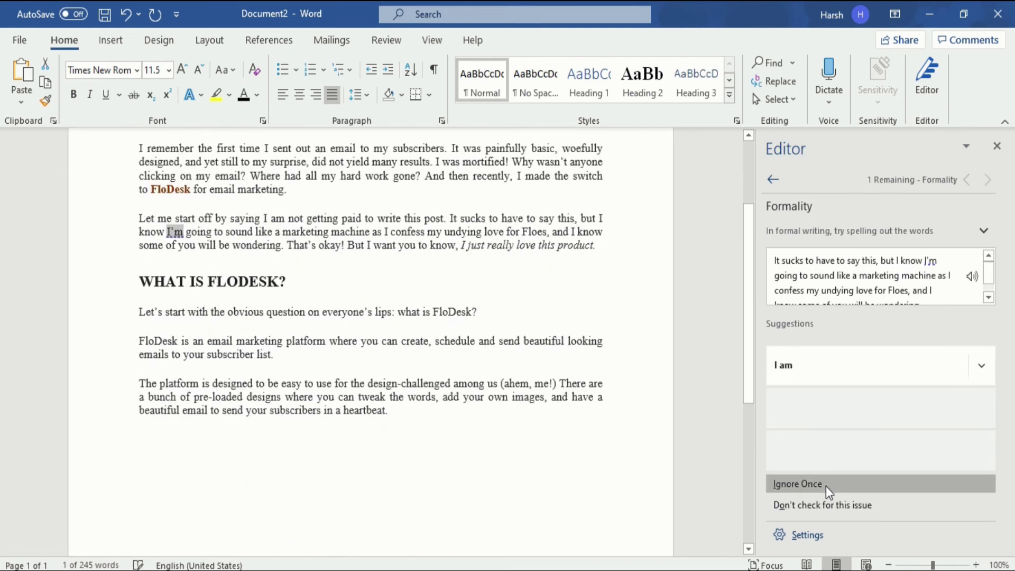
left_click(826, 486)
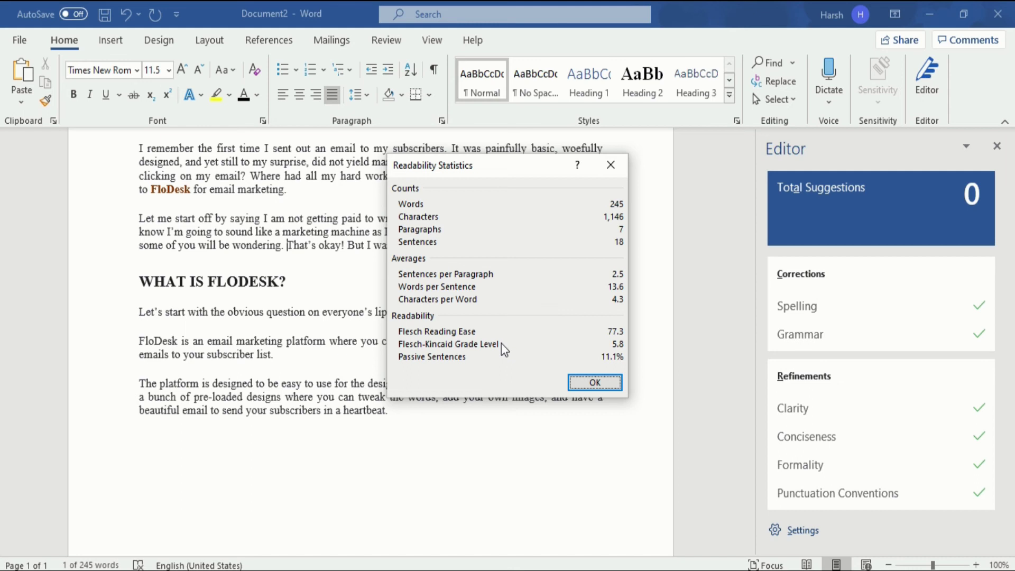
Dismiss Document2's readability statistics and the review completion message, and close Editor
left_click(592, 382)
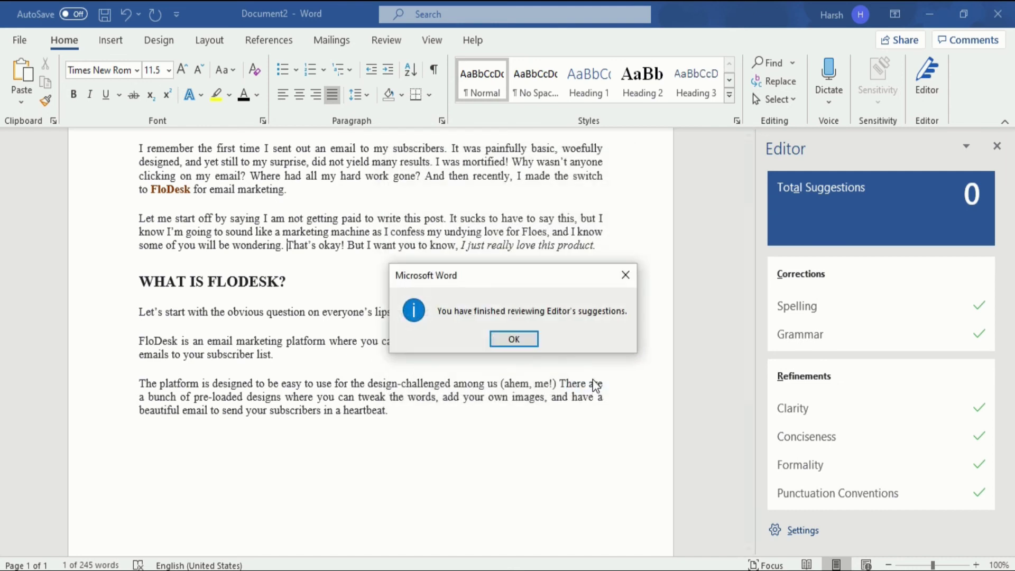
left_click(514, 339)
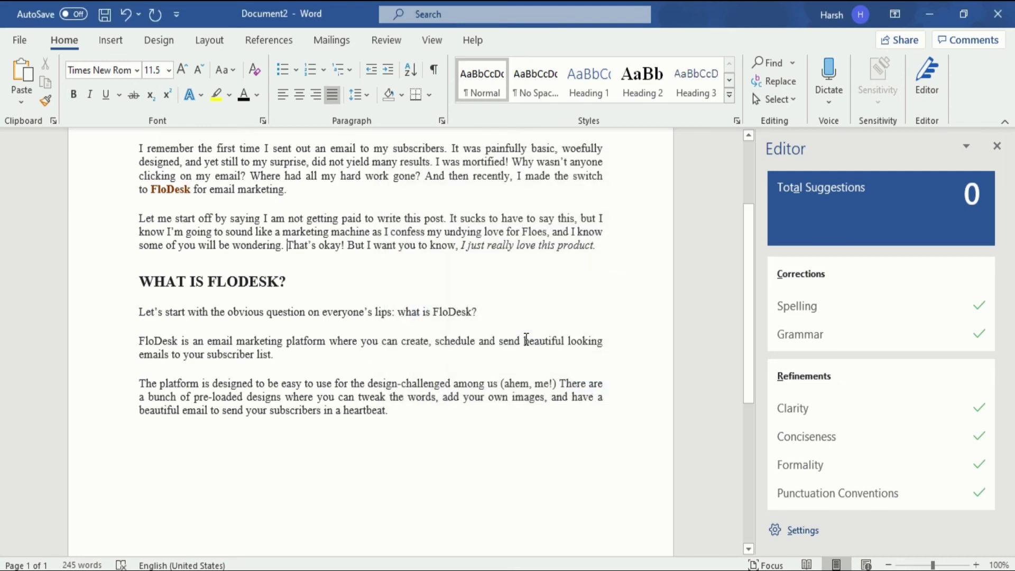
scroll(526, 339, "up", 3)
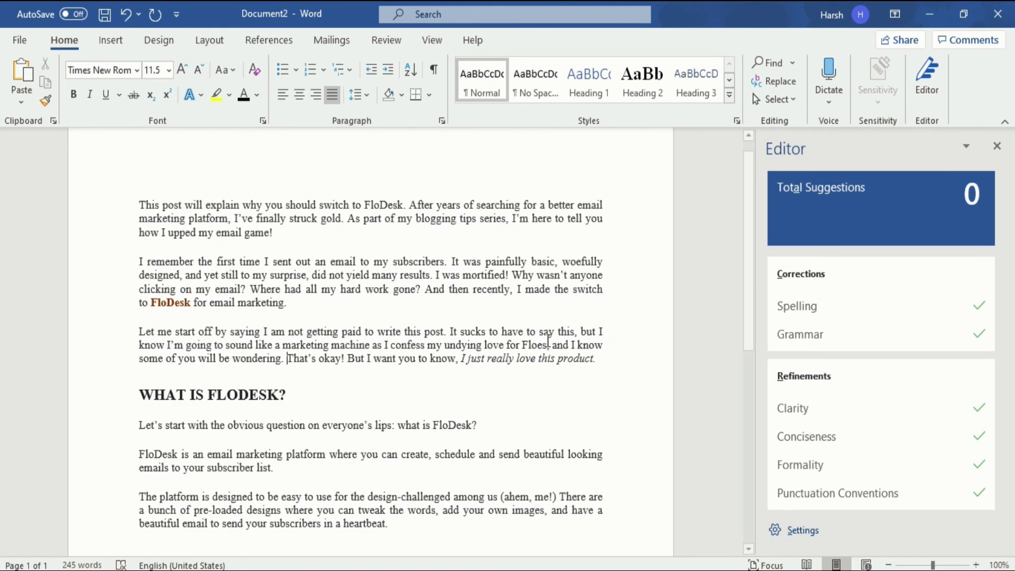
left_click(997, 146)
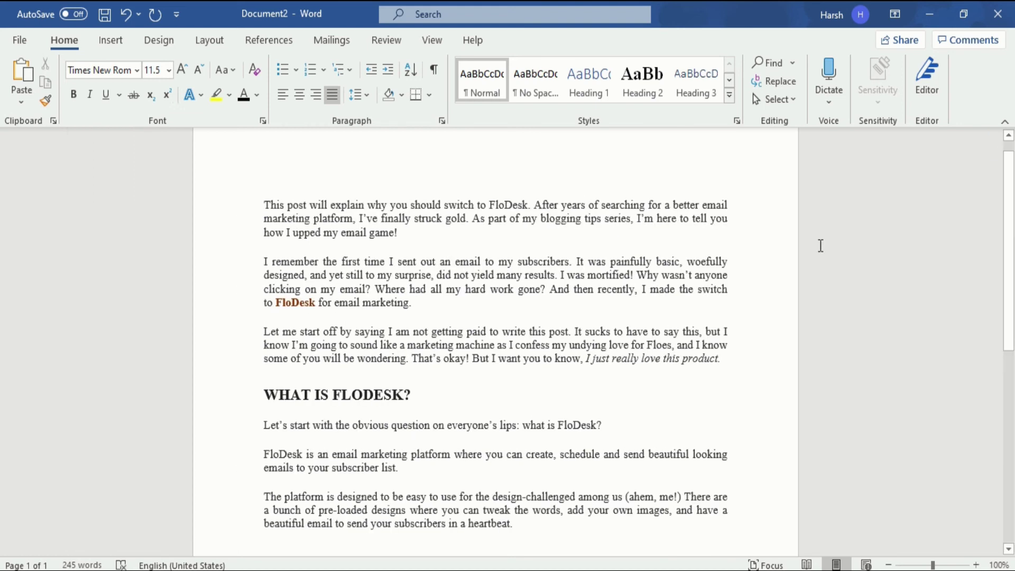
left_click_drag(270, 201, 434, 343)
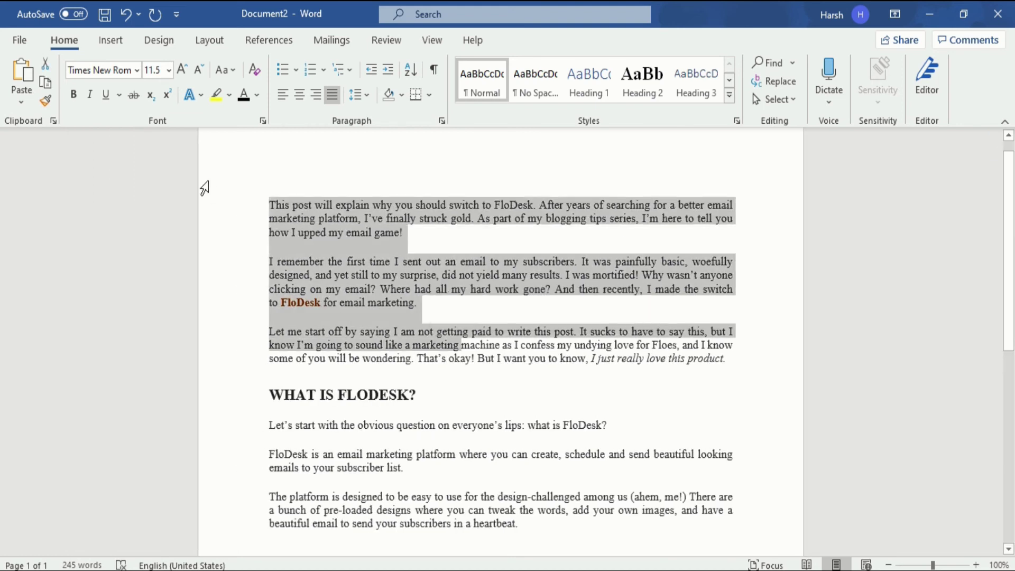
scroll(288, 249, "down", 3)
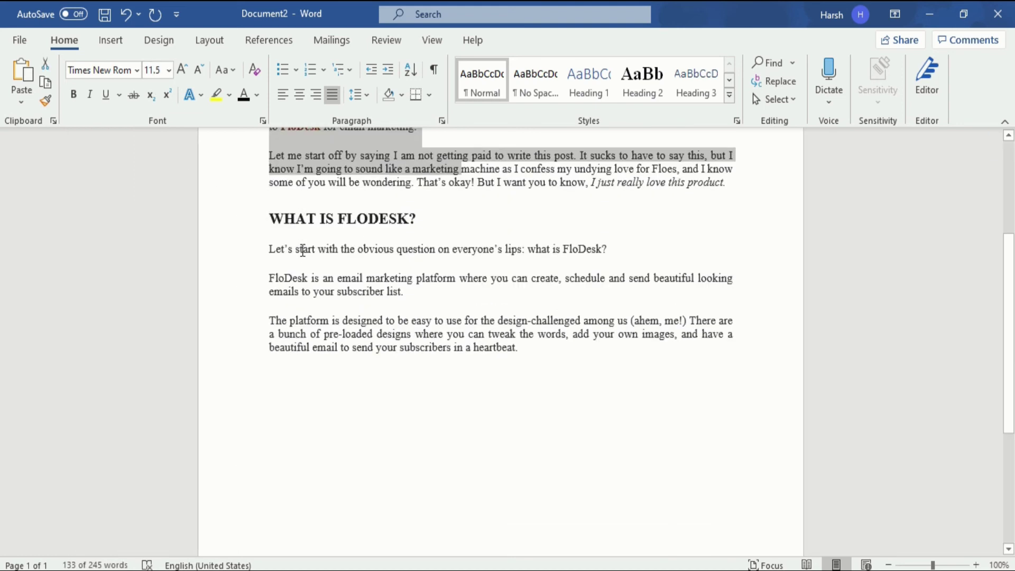
scroll(306, 254, "up", 4)
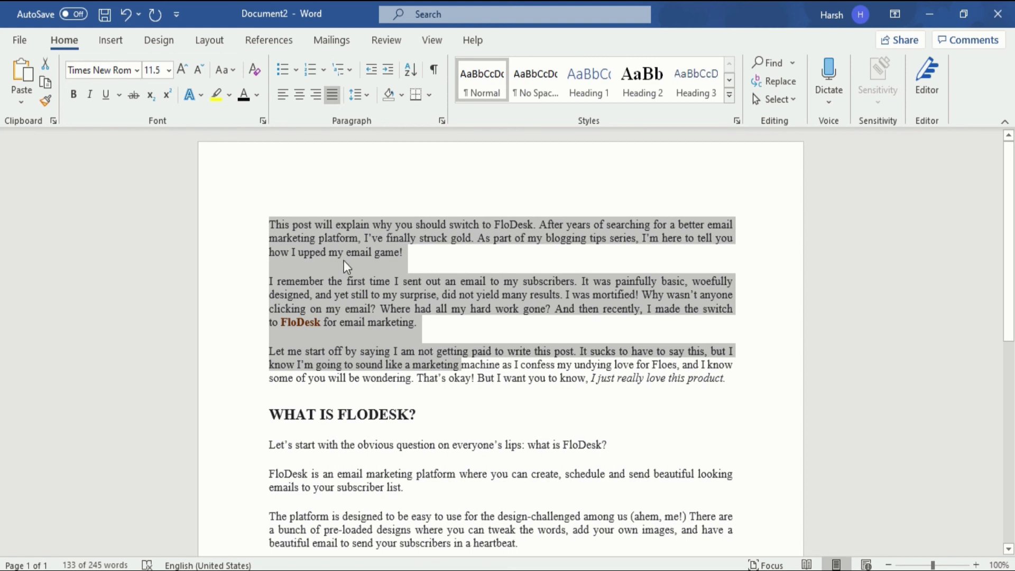
scroll(361, 321, "down", 3)
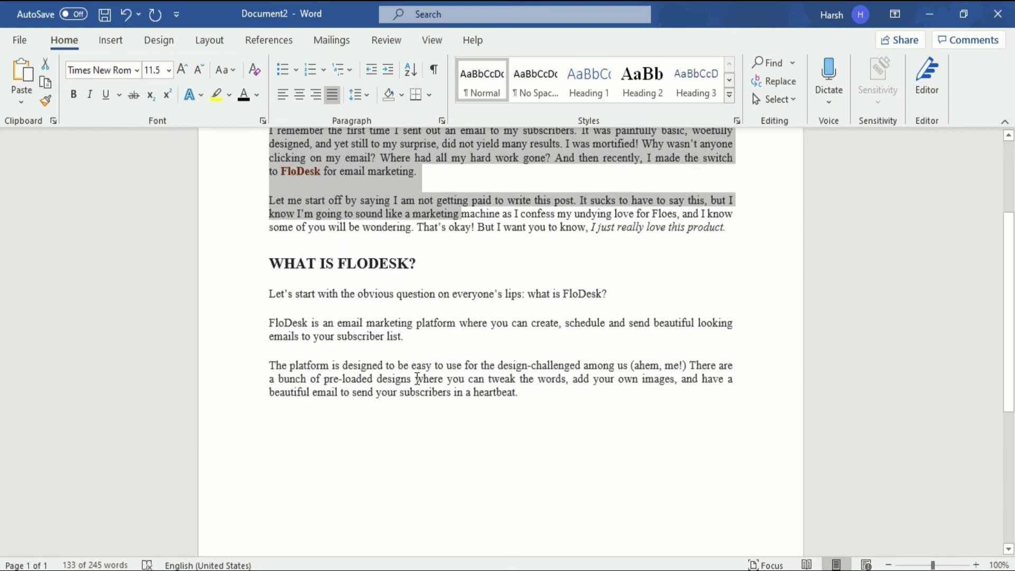
scroll(410, 366, "up", 3)
left_click(417, 376)
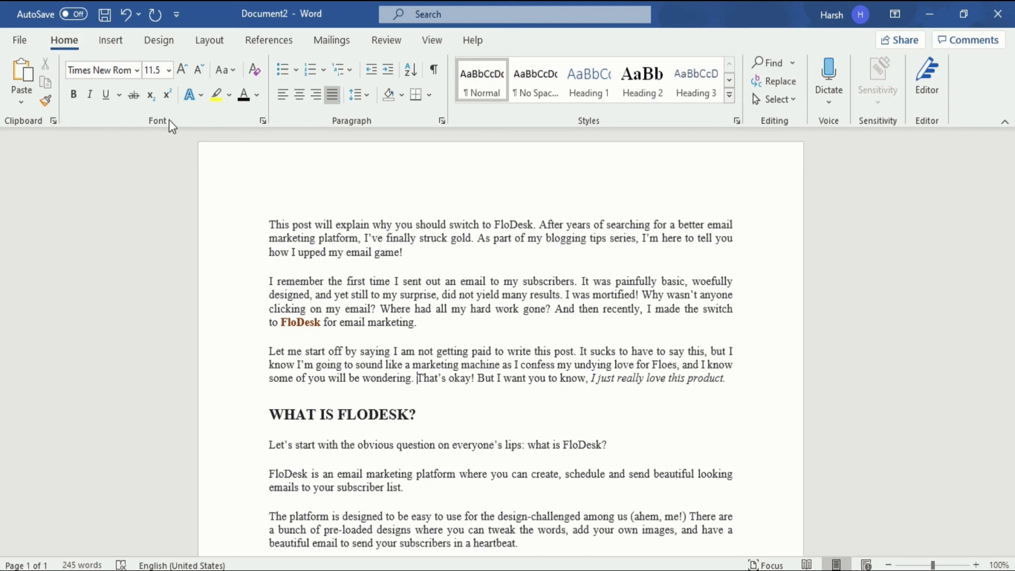
Set Arial, size 12, as the default font for this document only
left_click(263, 121)
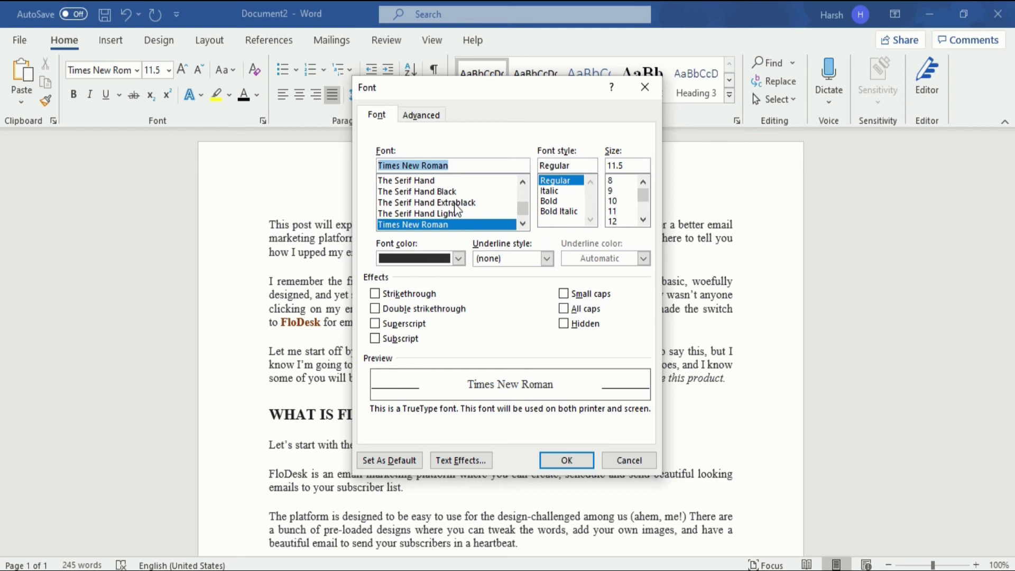
type("a")
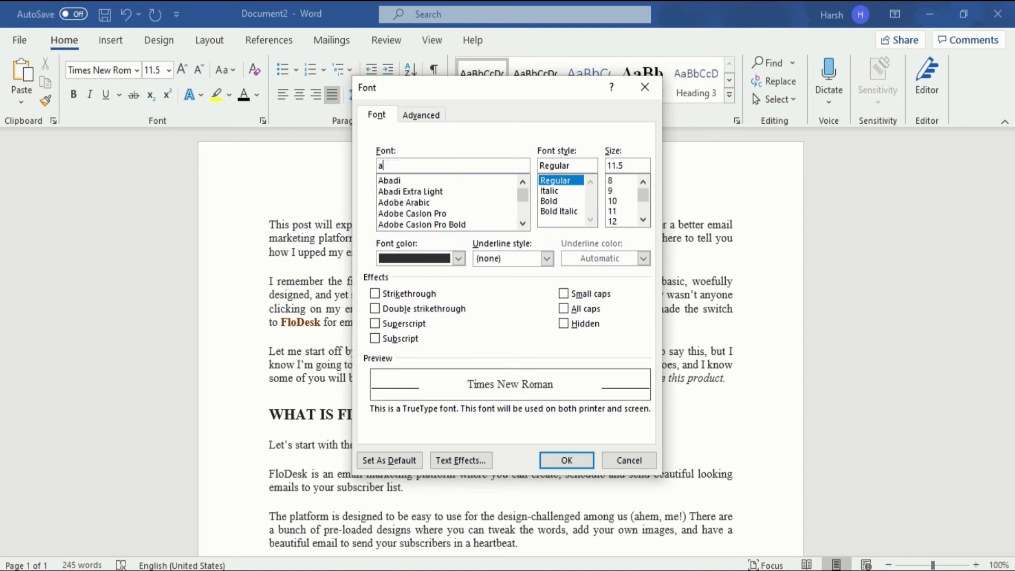
type("ar")
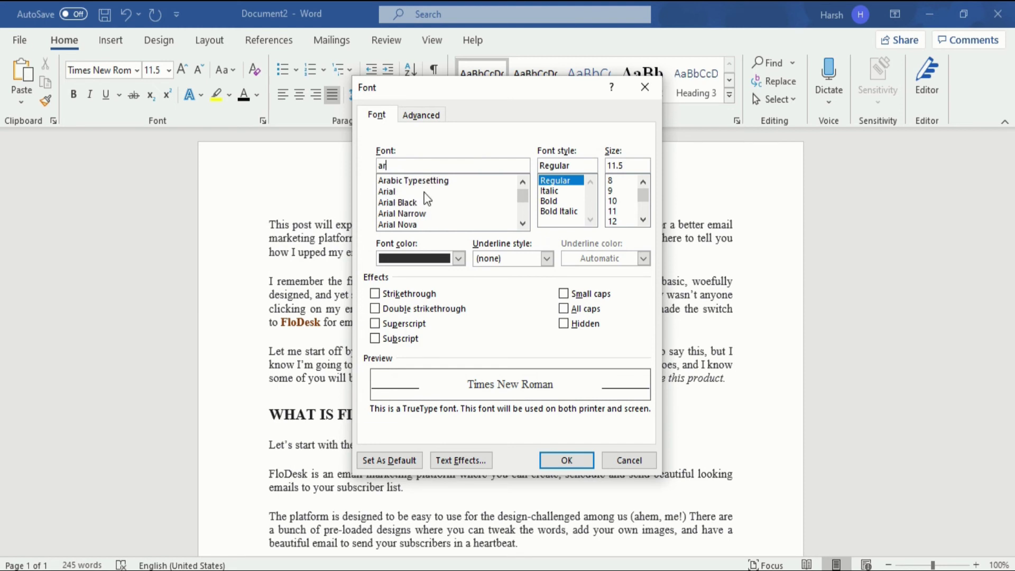
left_click(405, 192)
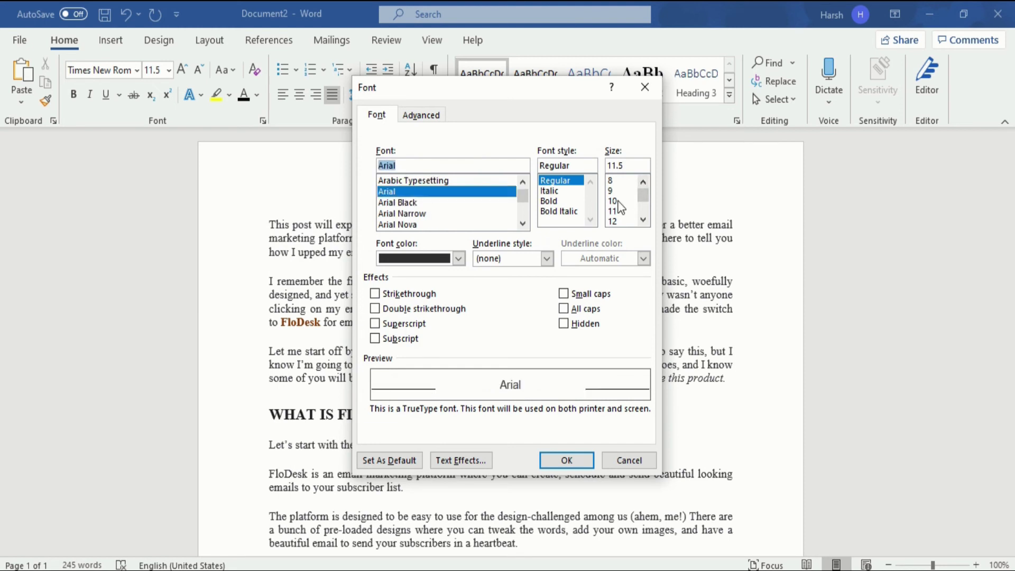
left_click(628, 222)
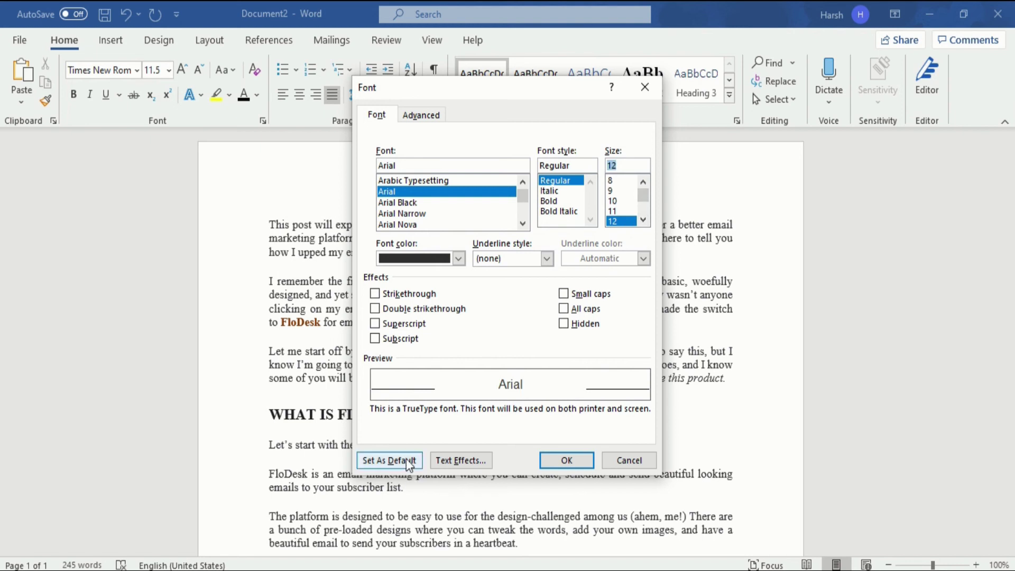
left_click(378, 461)
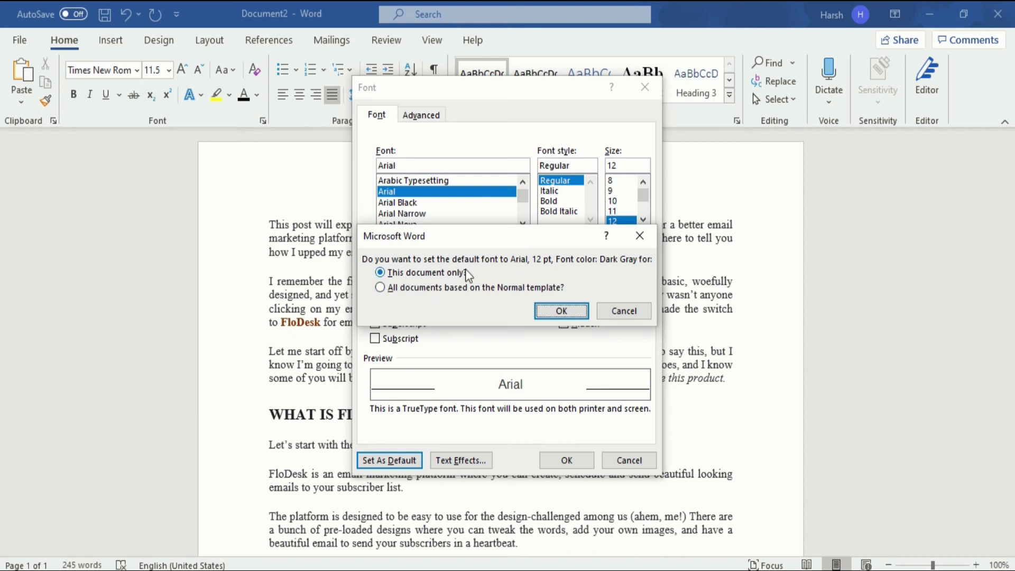
left_click(556, 312)
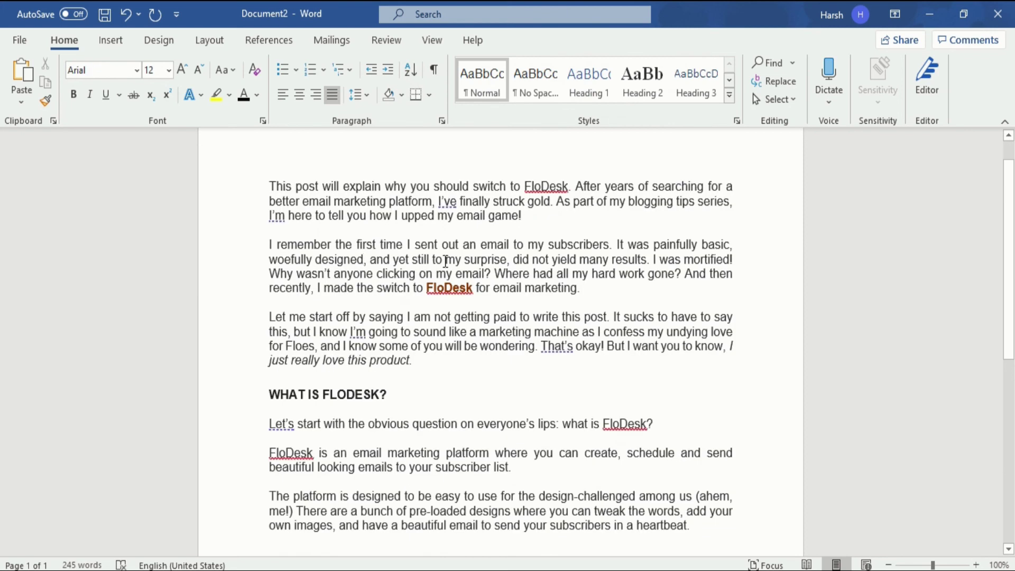
Select the text from the first paragraph into the last one and set its Arial 12 font as default for this document only
left_click_drag(264, 184, 641, 512)
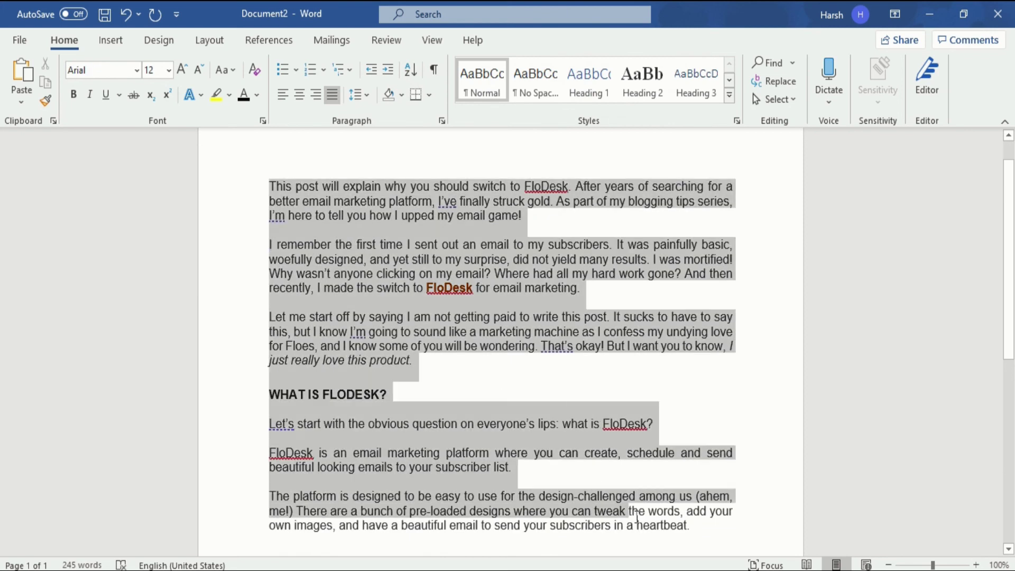
scroll(410, 369, "up", 1)
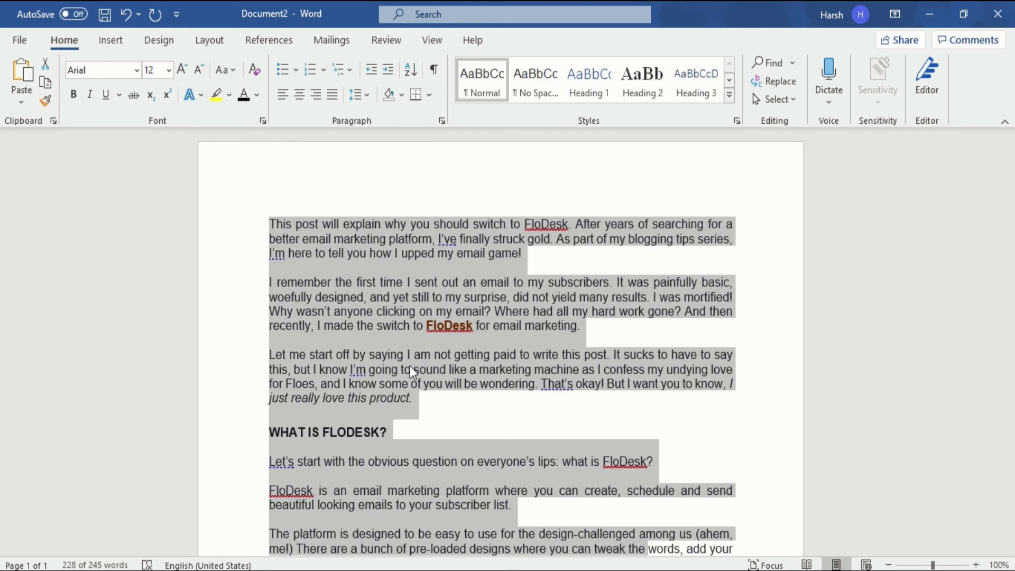
left_click(263, 121)
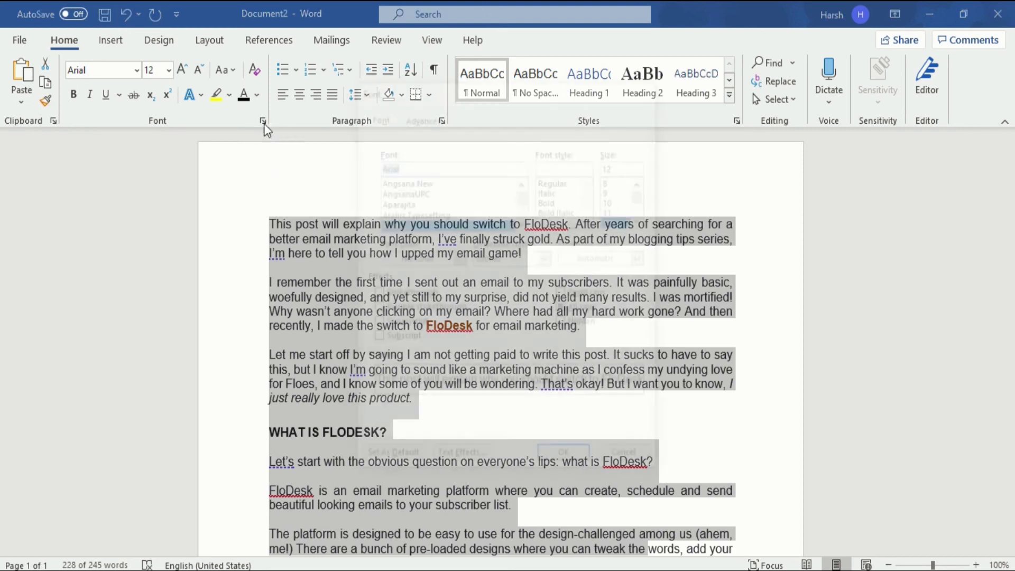
left_click(386, 458)
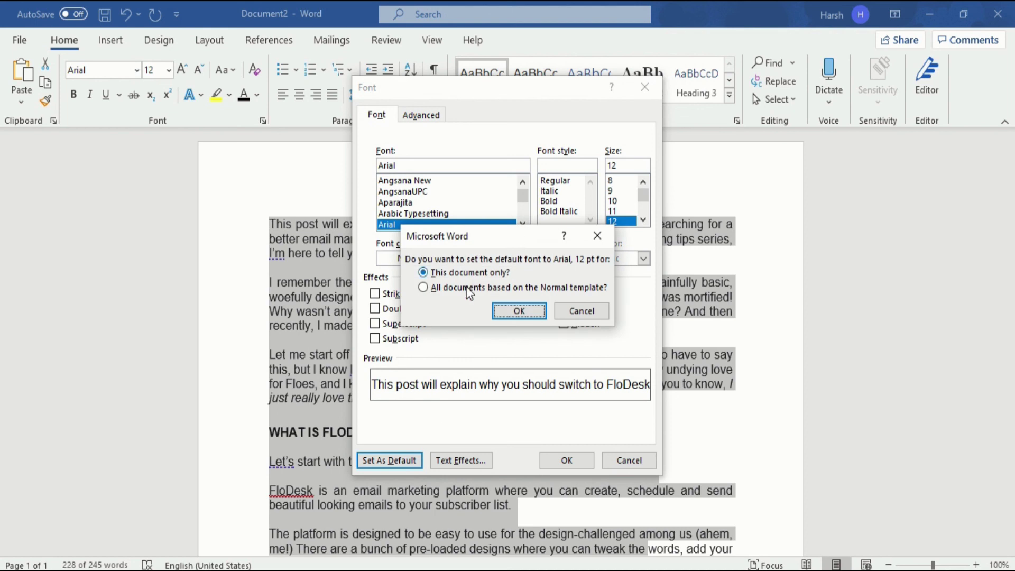
left_click(542, 310)
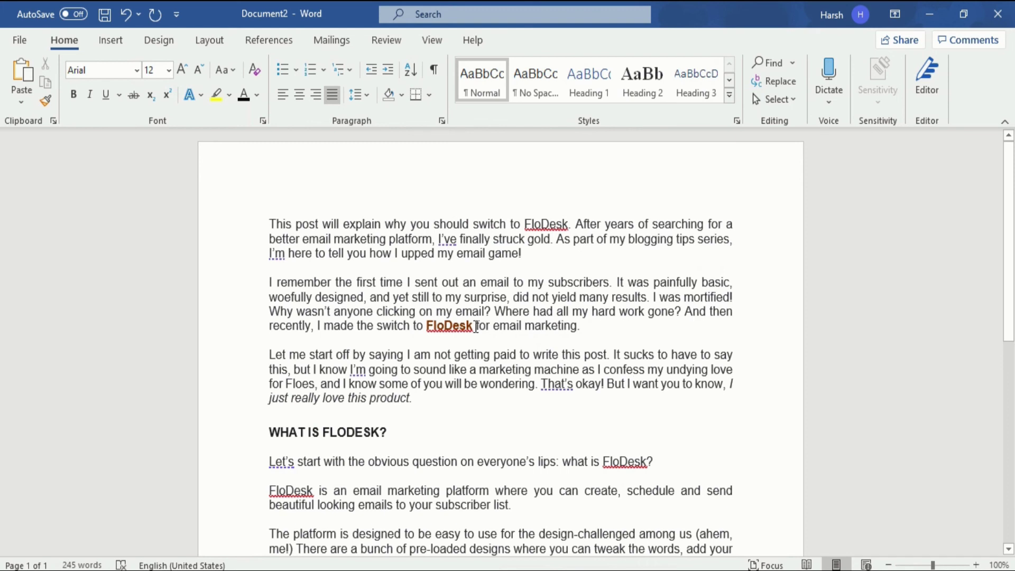
scroll(476, 326, "down", 3)
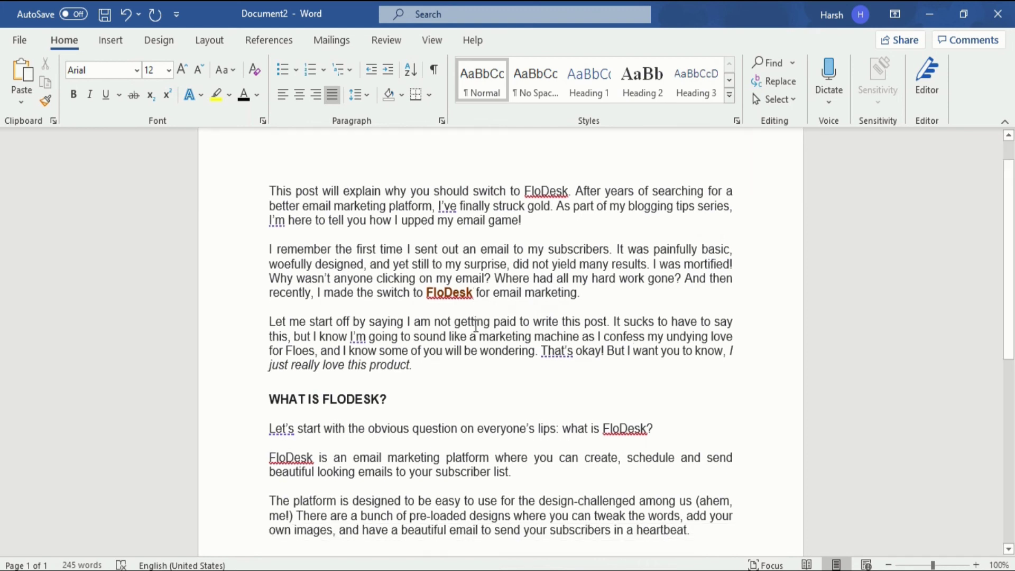
scroll(476, 316, "down", 2)
scroll(465, 320, "up", 4)
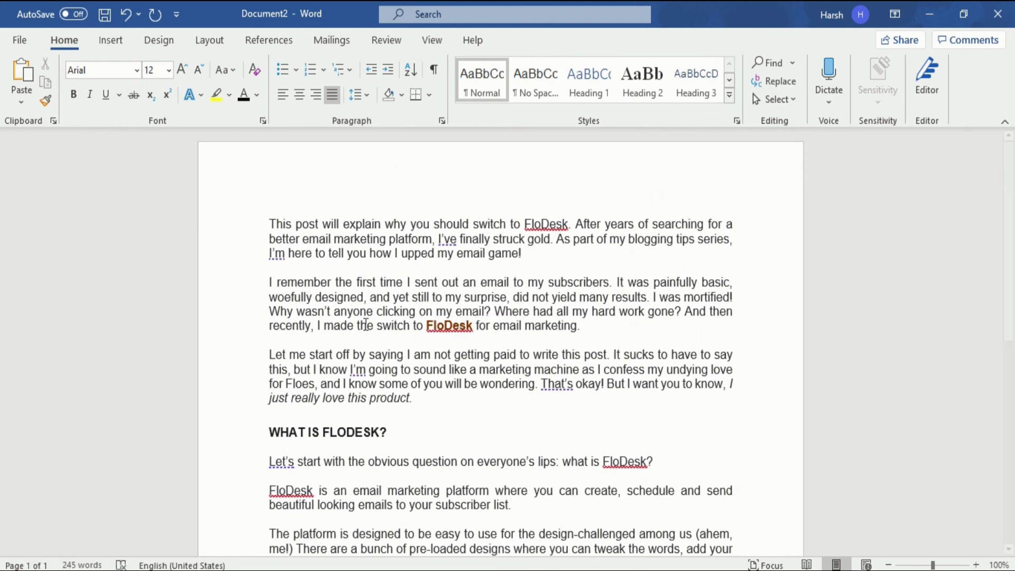
left_click_drag(268, 355, 286, 354)
left_click_drag(362, 376, 417, 405)
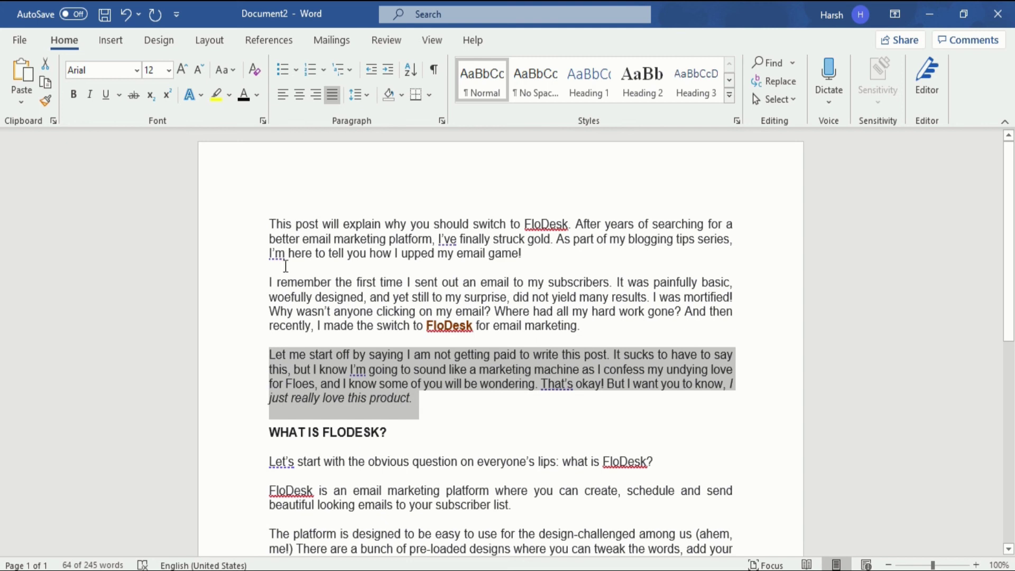
left_click_drag(269, 221, 568, 352)
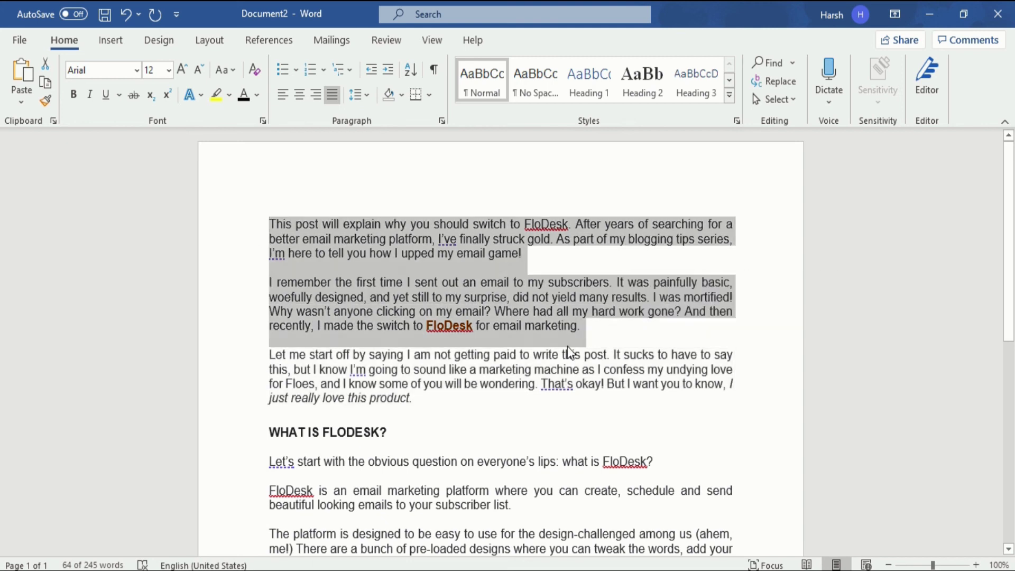
Insert a Next Page section break after the second paragraph, which ends in "for email marketing."
left_click(568, 352)
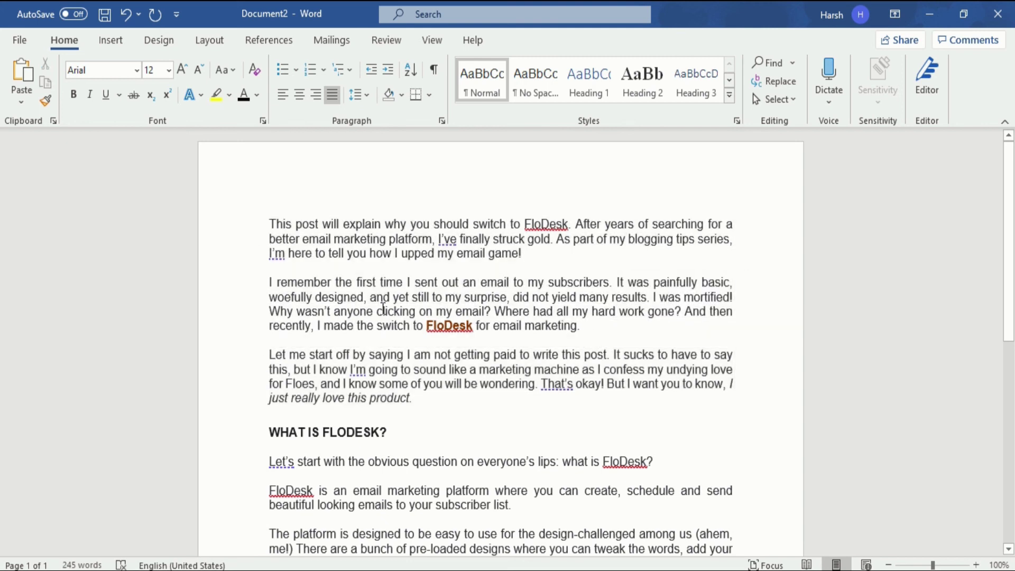
left_click(210, 42)
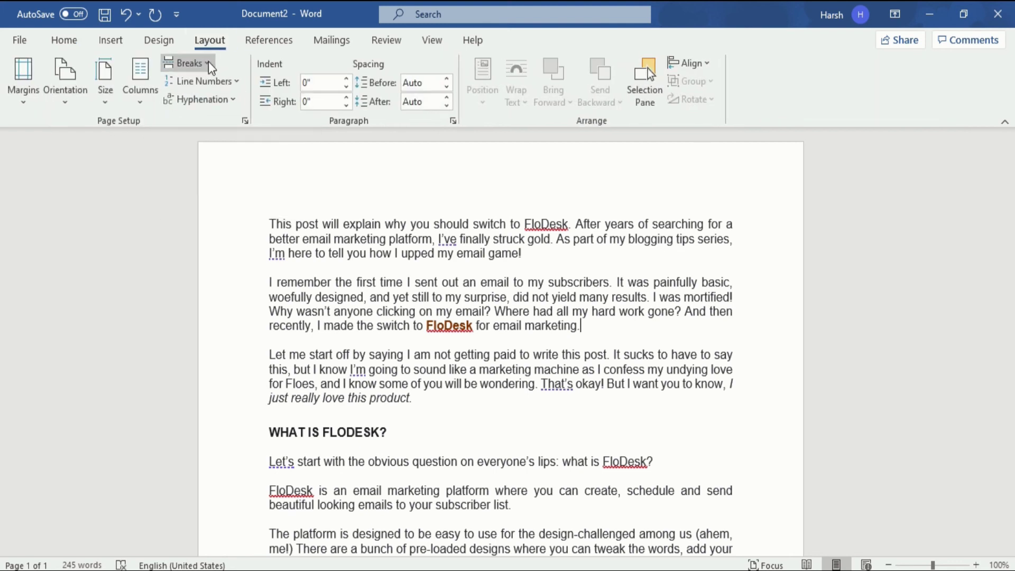
left_click(211, 65)
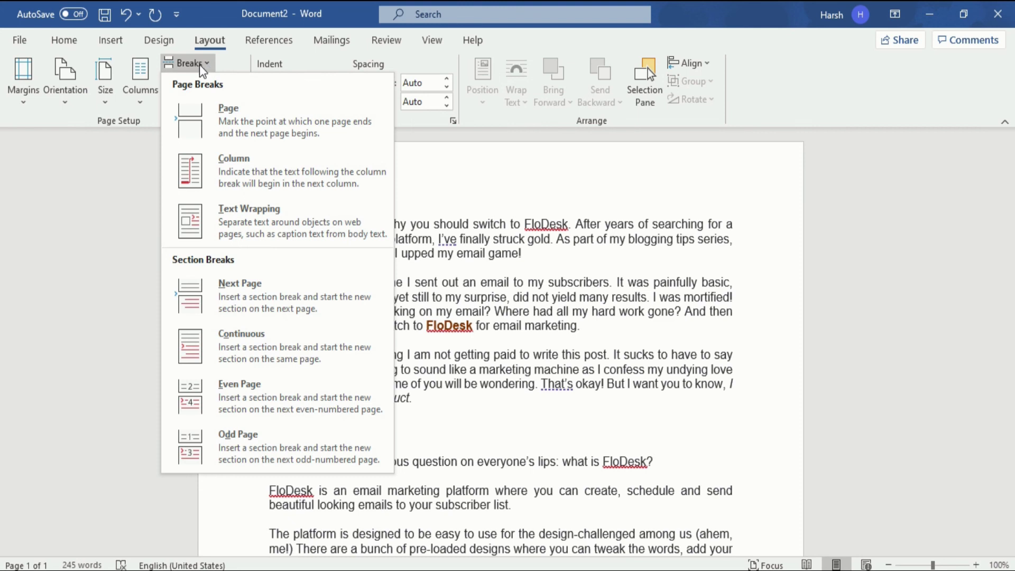
left_click(257, 299)
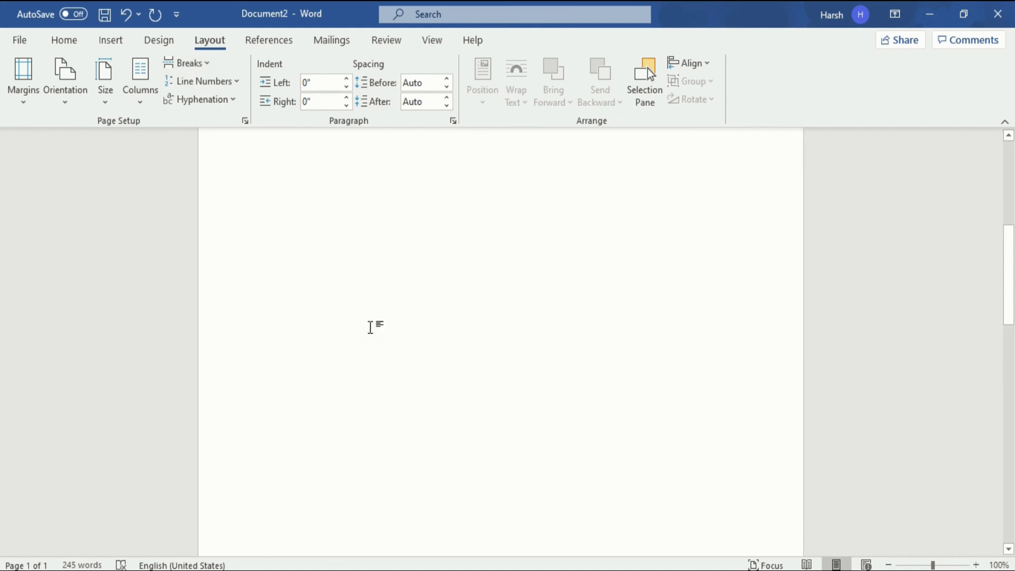
scroll(371, 324, "up", 5)
scroll(374, 315, "down", 8)
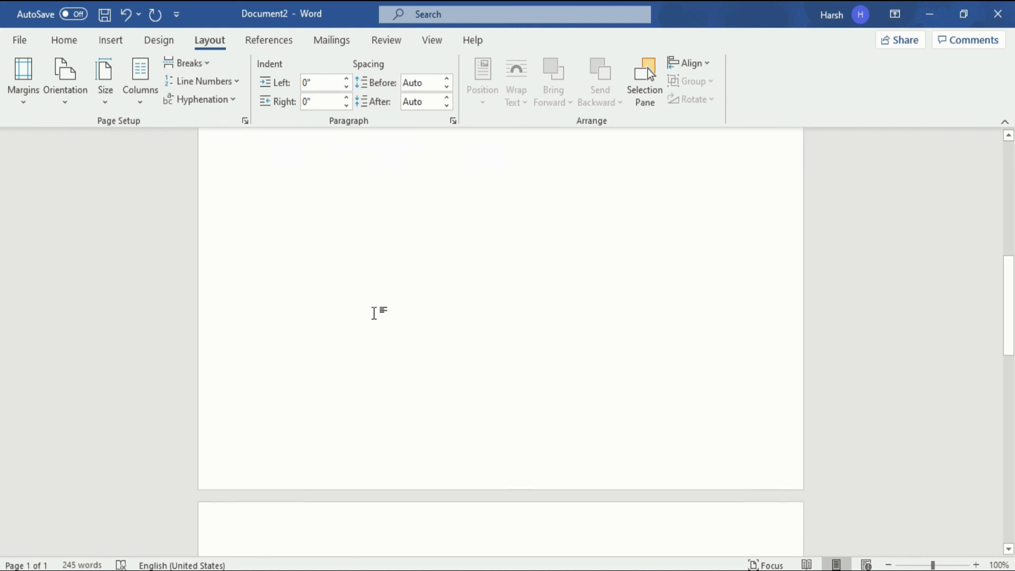
scroll(373, 313, "up", 10)
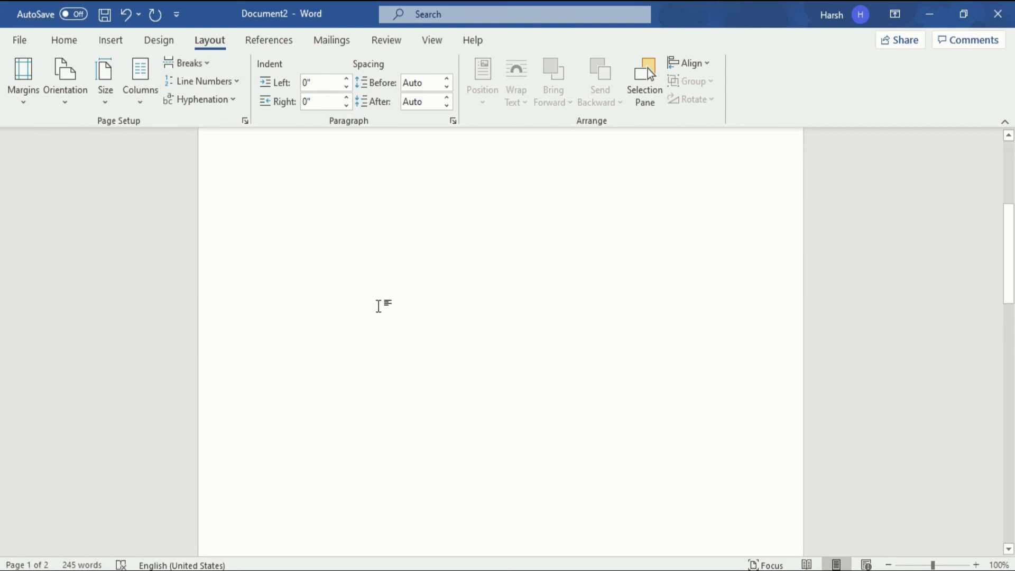
scroll(379, 302, "down", 10)
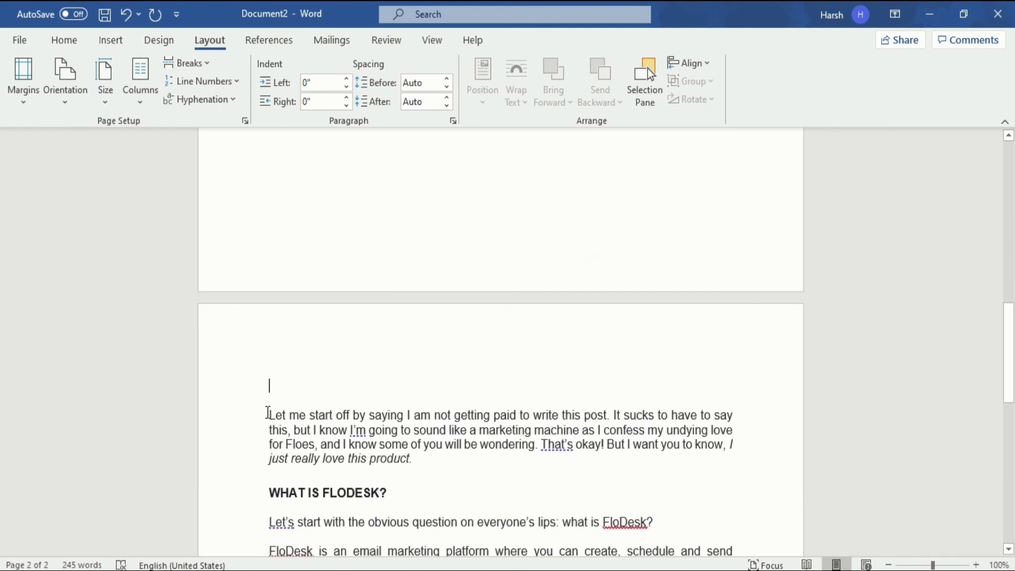
left_click_drag(268, 413, 419, 464)
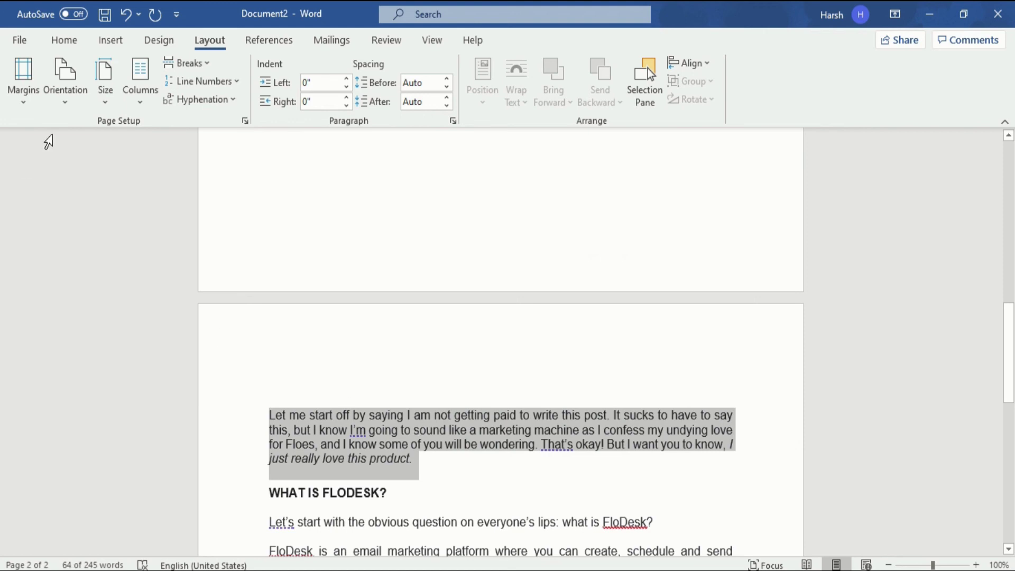
left_click(67, 102)
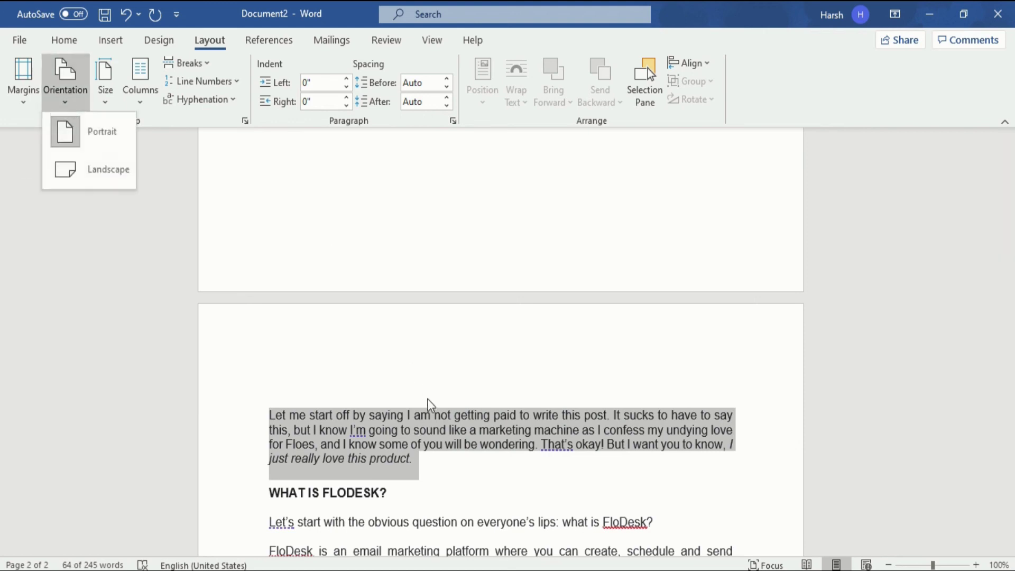
left_click(426, 453)
Insert a Next Page section break after the "Let me start off" paragraph, before the heading "WHAT IS FLODESK?"
left_click(427, 466)
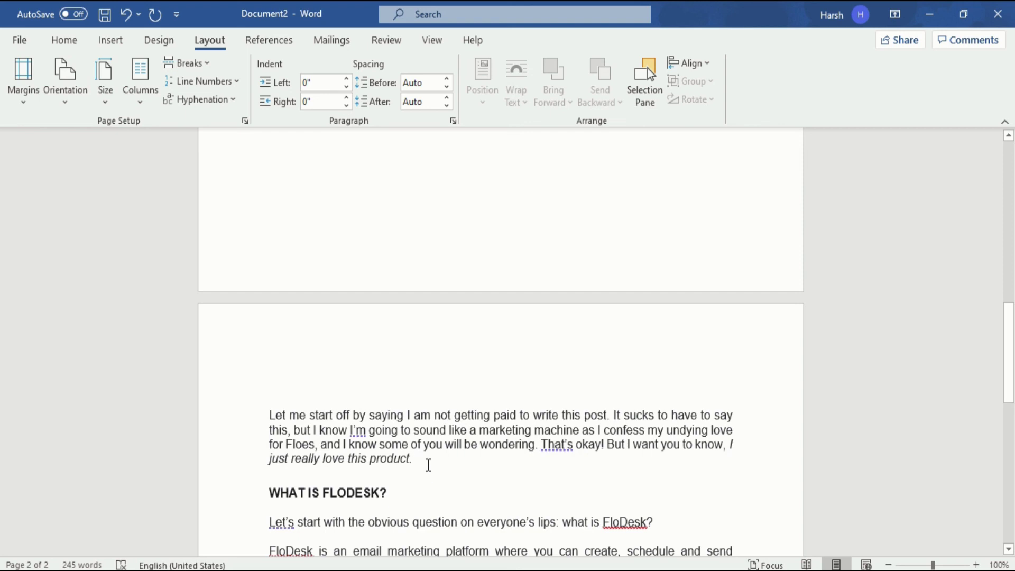
scroll(433, 320, "down", 3)
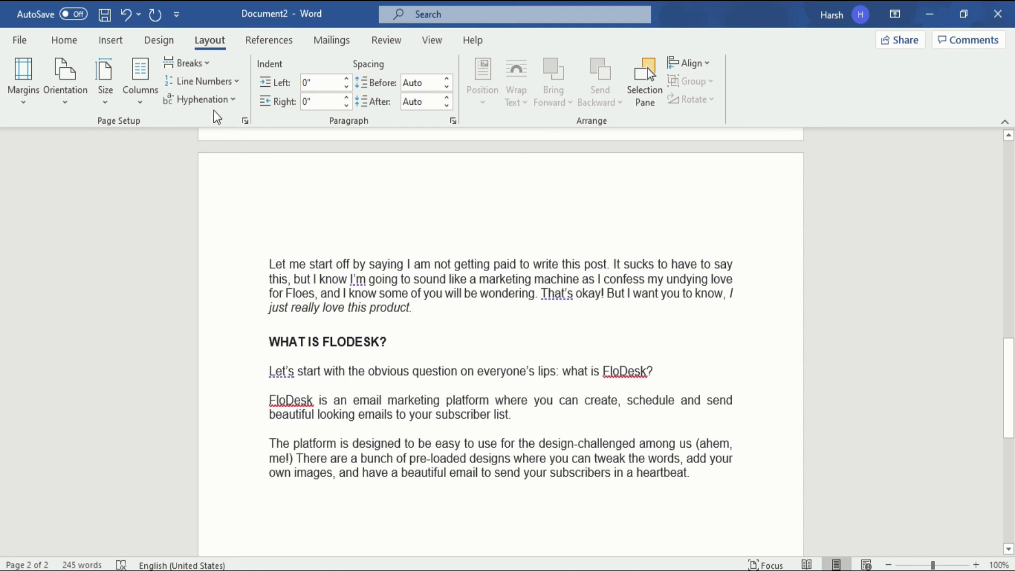
left_click(205, 66)
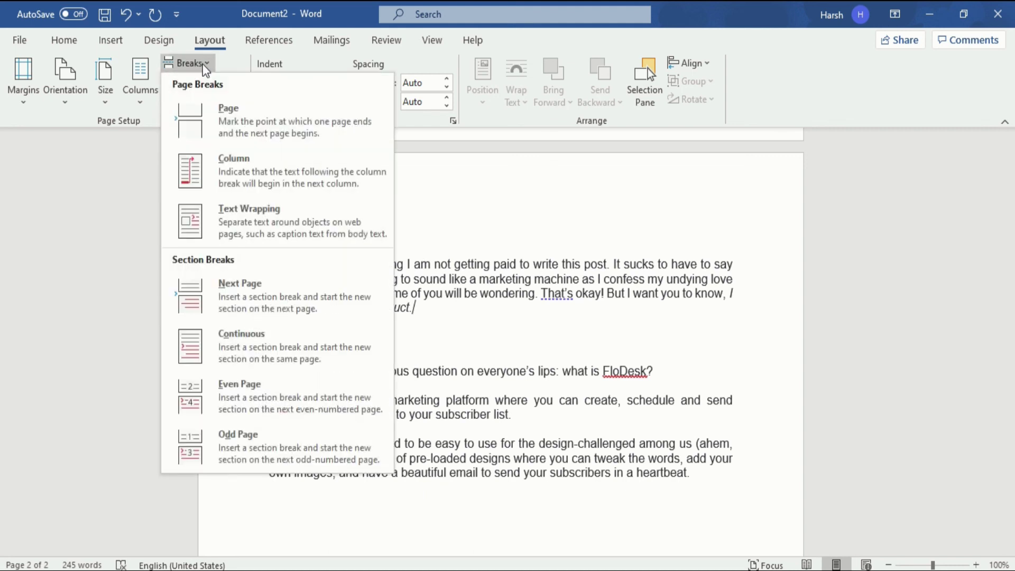
left_click(327, 304)
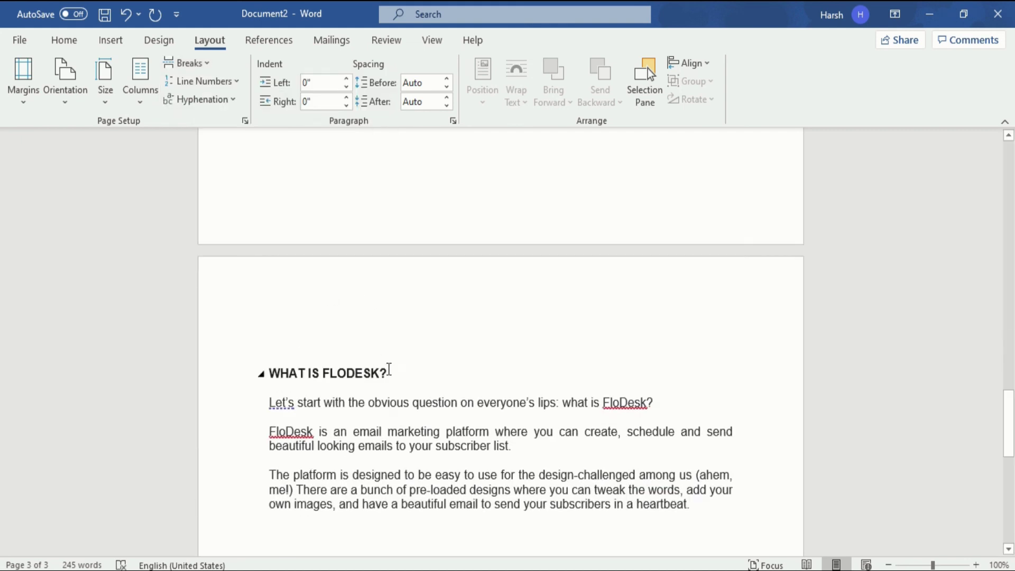
scroll(390, 366, "up", 5)
scroll(391, 354, "down", 5)
scroll(415, 394, "down", 2)
scroll(415, 393, "up", 5)
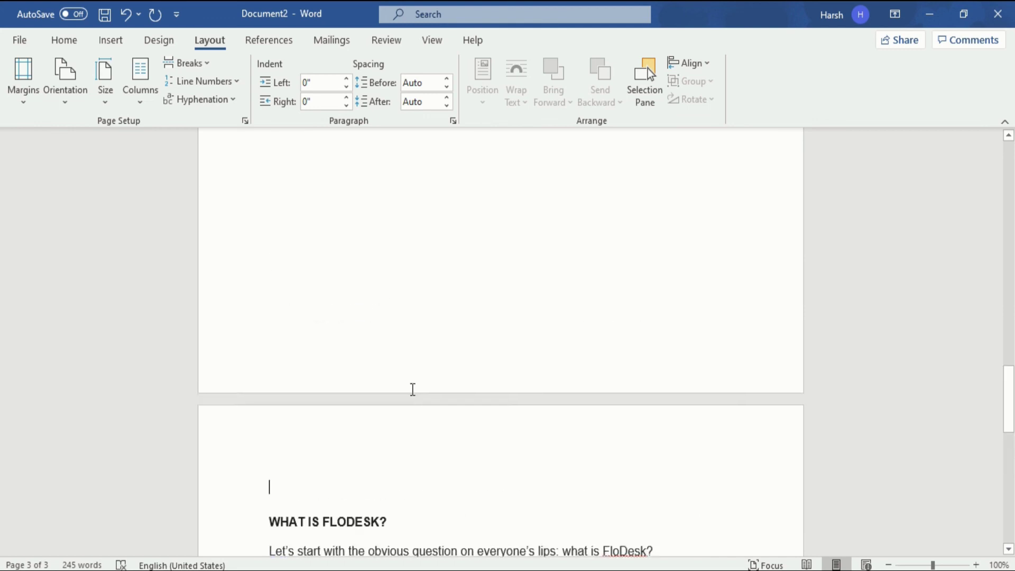
Change the orientation of the section containing the "Let me start off" paragraph to Landscape and check the neighbouring pages
scroll(386, 378, "up", 15)
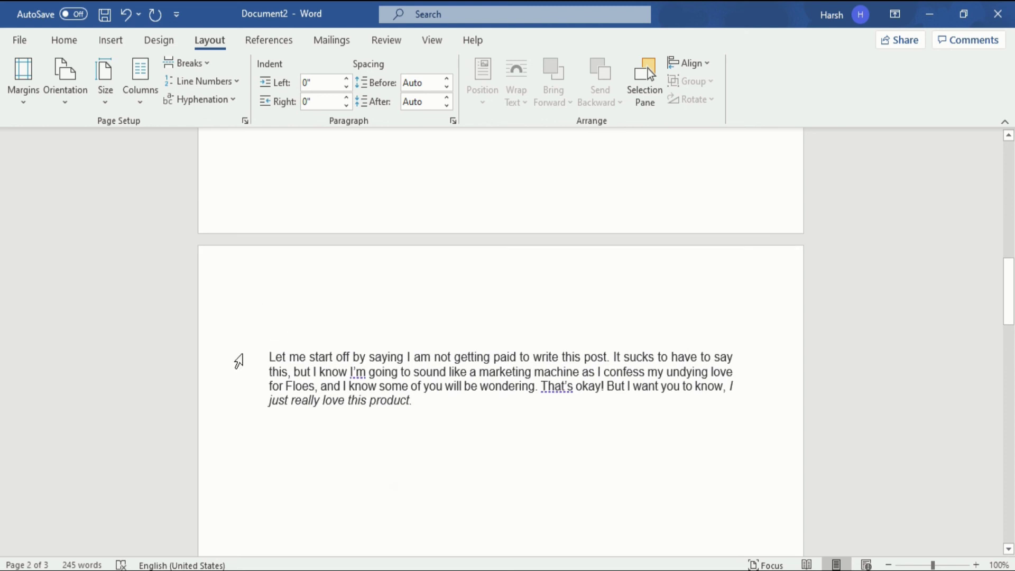
scroll(493, 410, "up", 3)
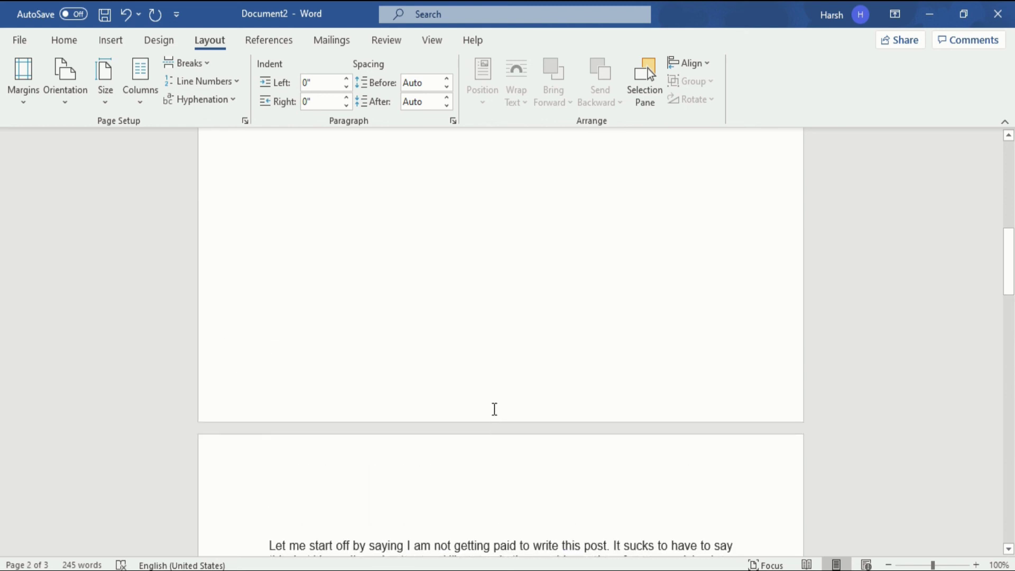
scroll(494, 409, "up", 3)
scroll(493, 408, "down", 10)
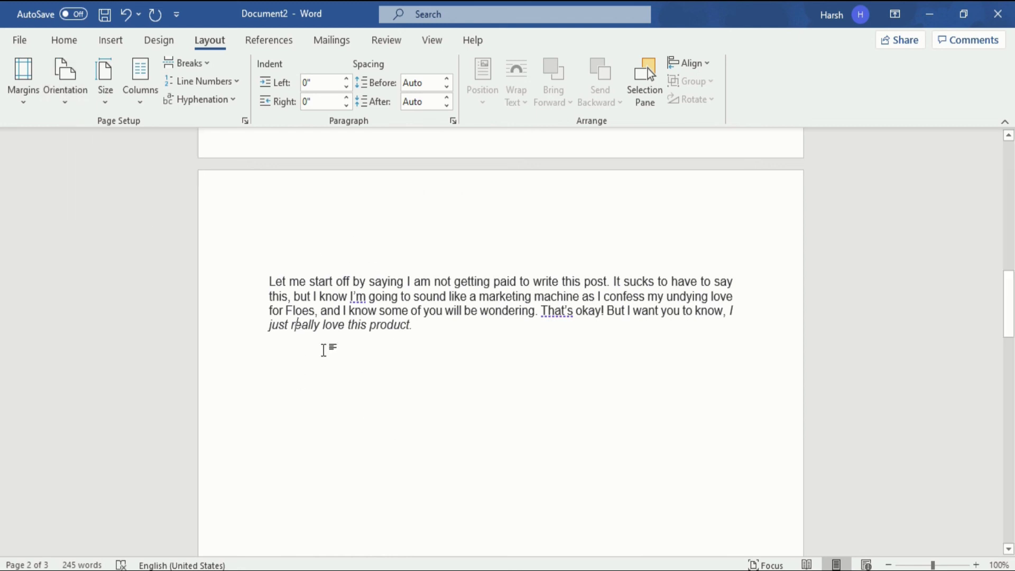
left_click(64, 76)
left_click(104, 175)
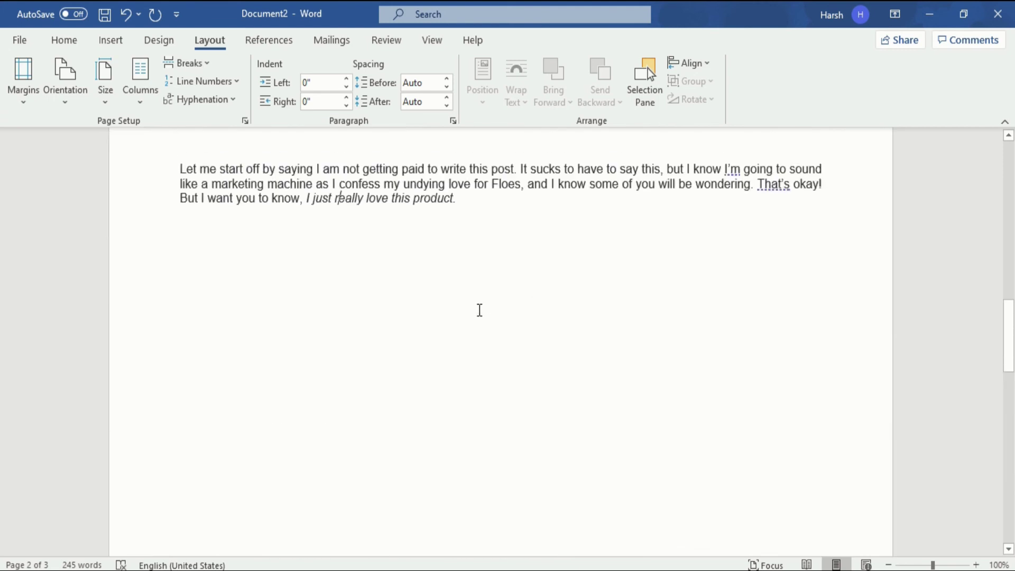
scroll(480, 311, "up", 15)
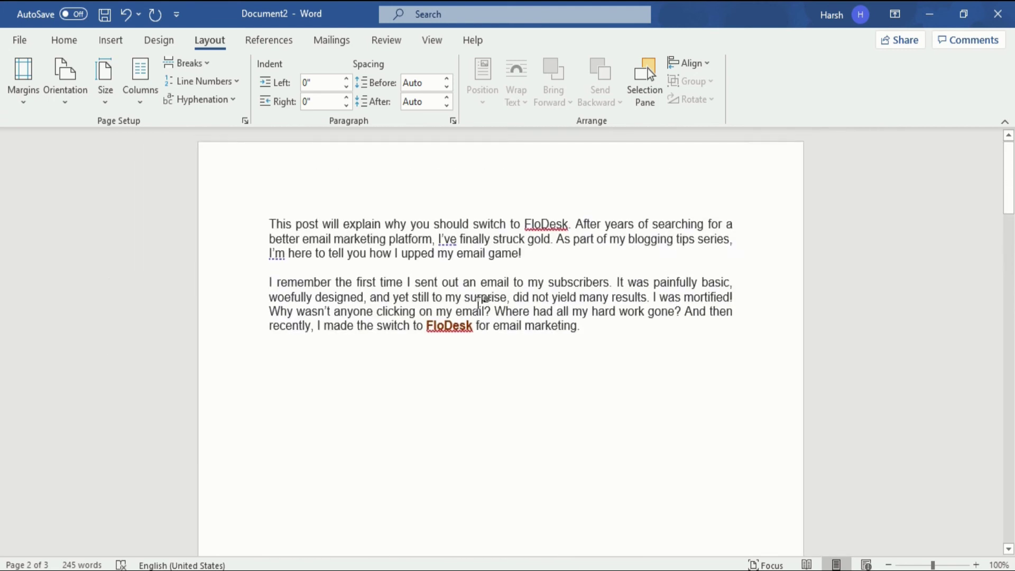
Review the portrait and landscape pages of the document and the available section break types, including Next Page
scroll(480, 302, "down", 5)
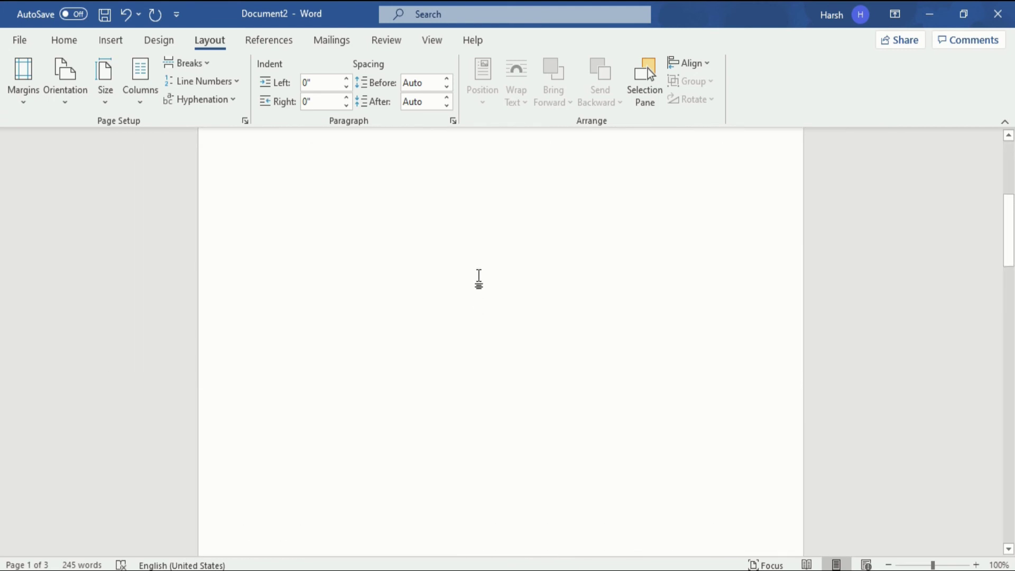
scroll(479, 278, "down", 10)
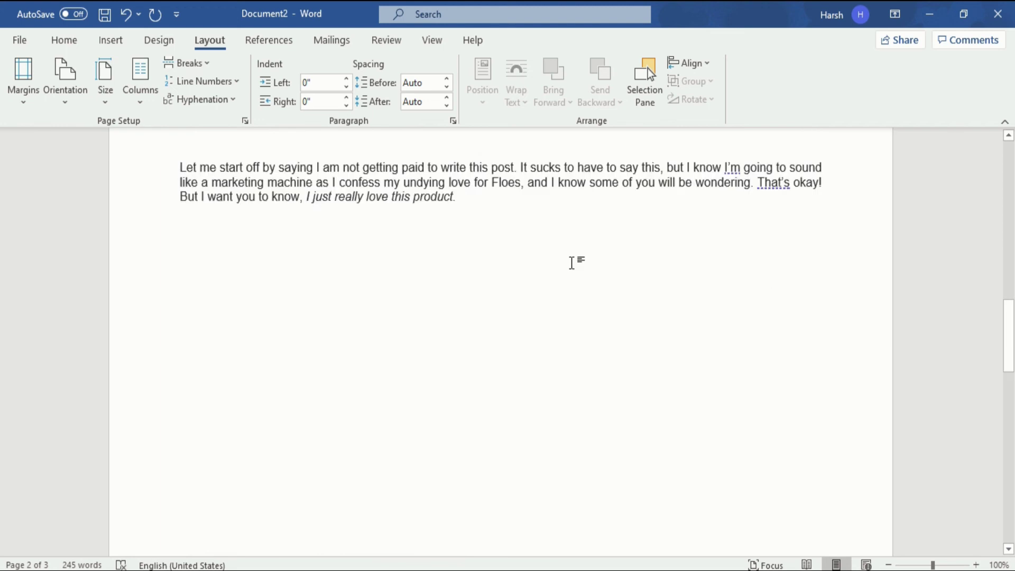
scroll(571, 263, "down", 6)
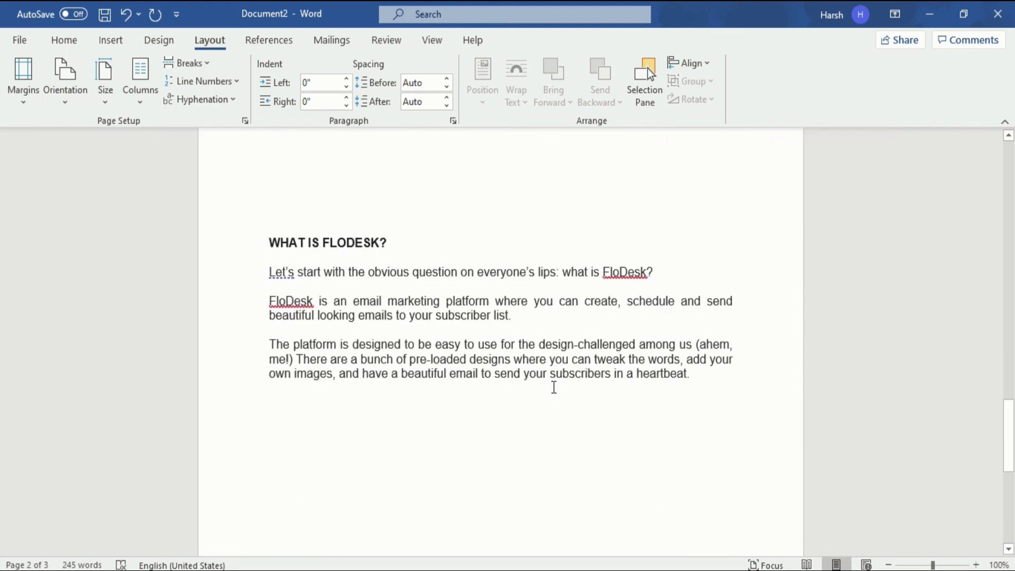
scroll(554, 388, "up", 10)
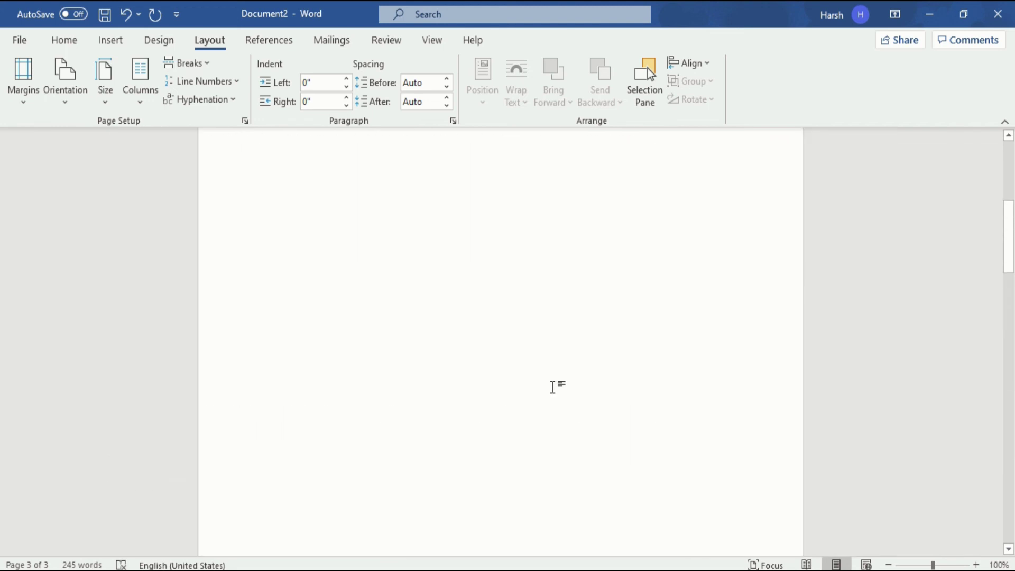
scroll(553, 387, "up", 5)
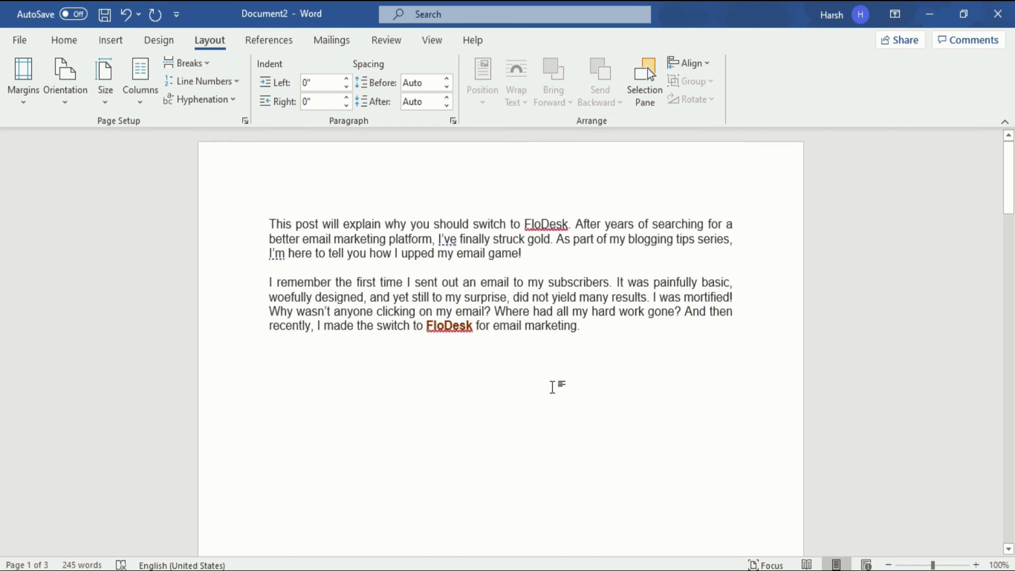
scroll(553, 392, "down", 5)
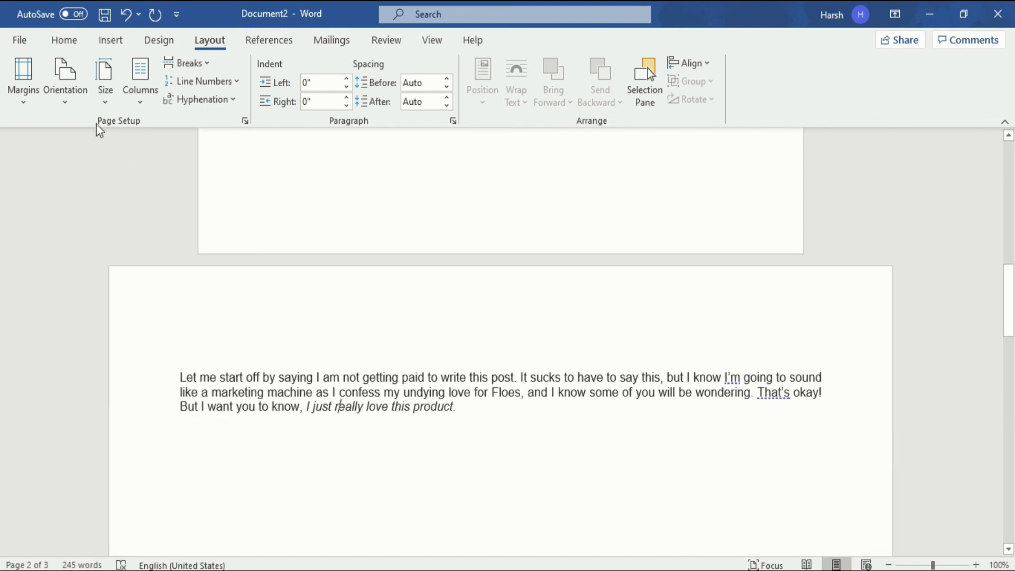
left_click(201, 73)
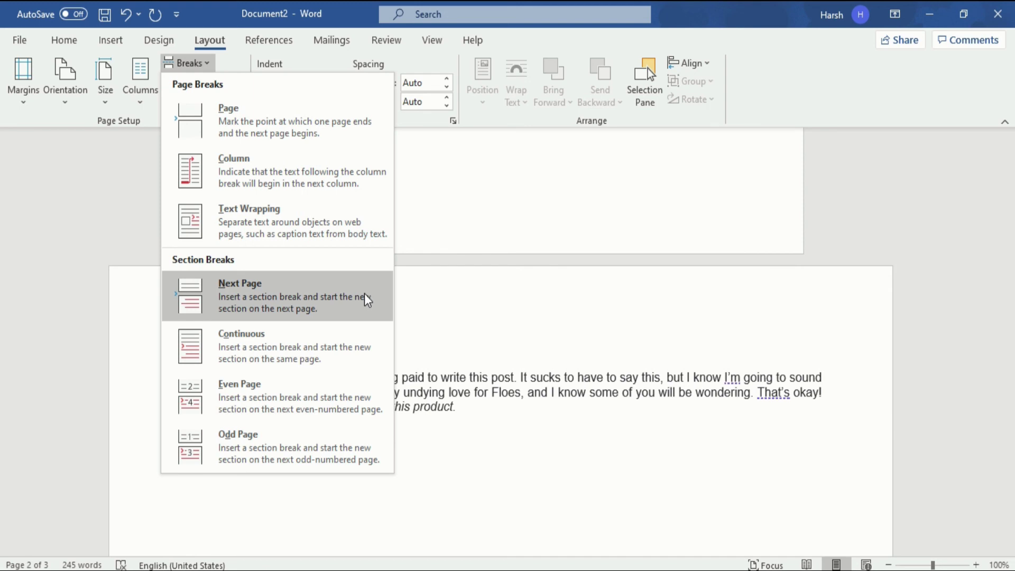
left_click(564, 261)
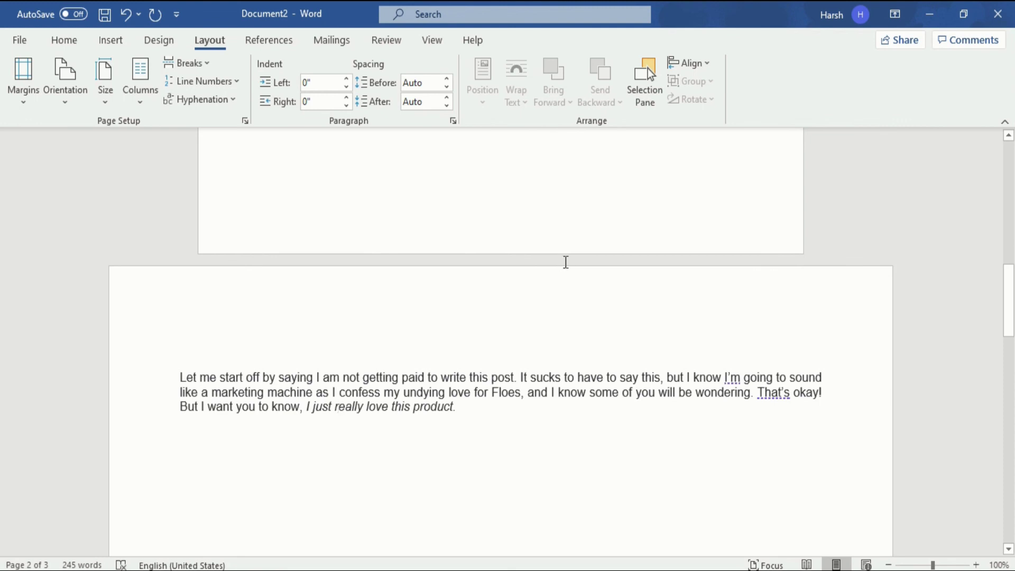
scroll(564, 261, "up", 10)
scroll(566, 262, "up", 3)
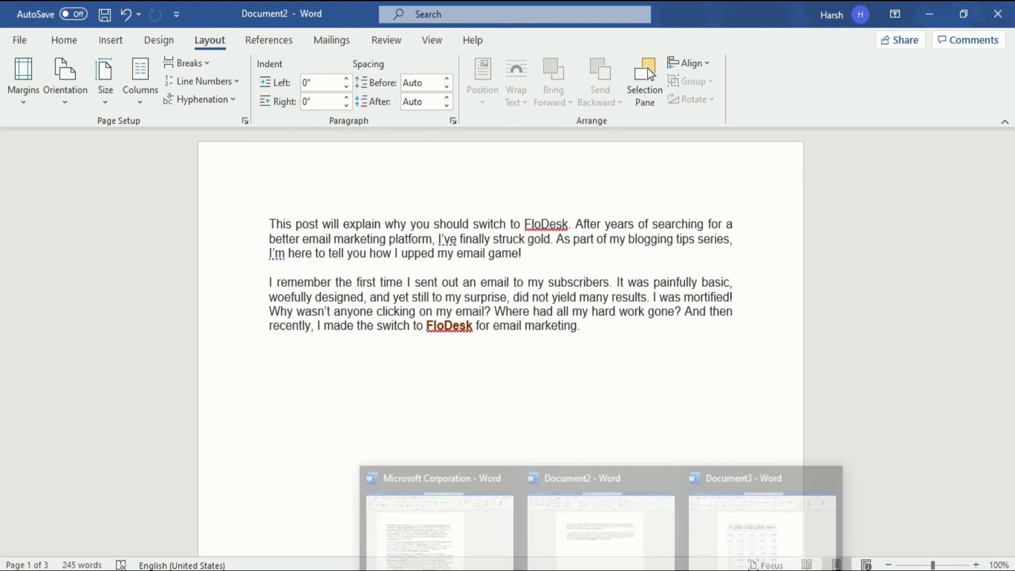
Switch to Document3 and look through the financial table and its Year column from the header to the 2016 row
left_click(758, 546)
scroll(503, 319, "down", 6)
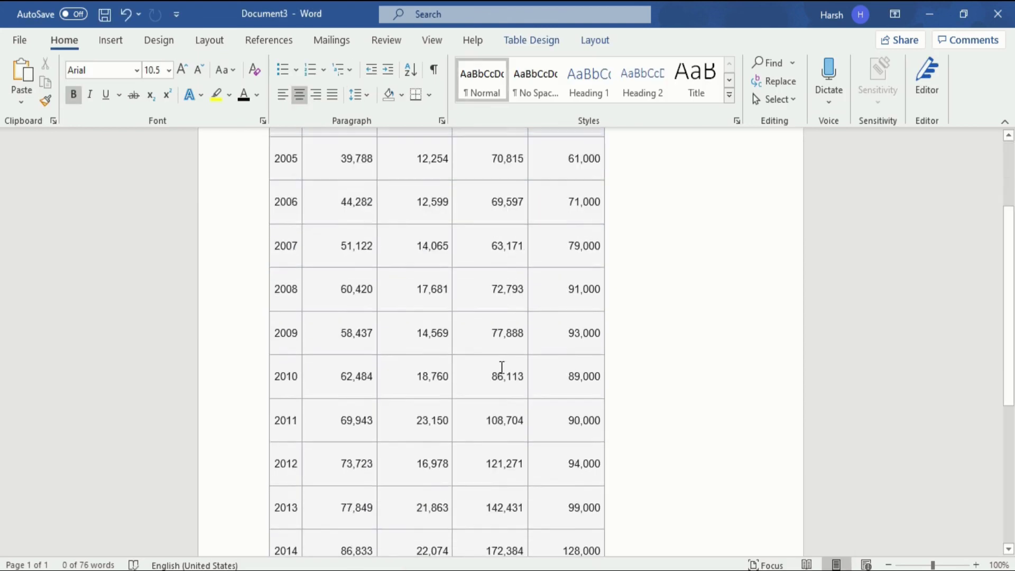
scroll(502, 367, "up", 2)
scroll(502, 368, "up", 4)
scroll(503, 365, "down", 8)
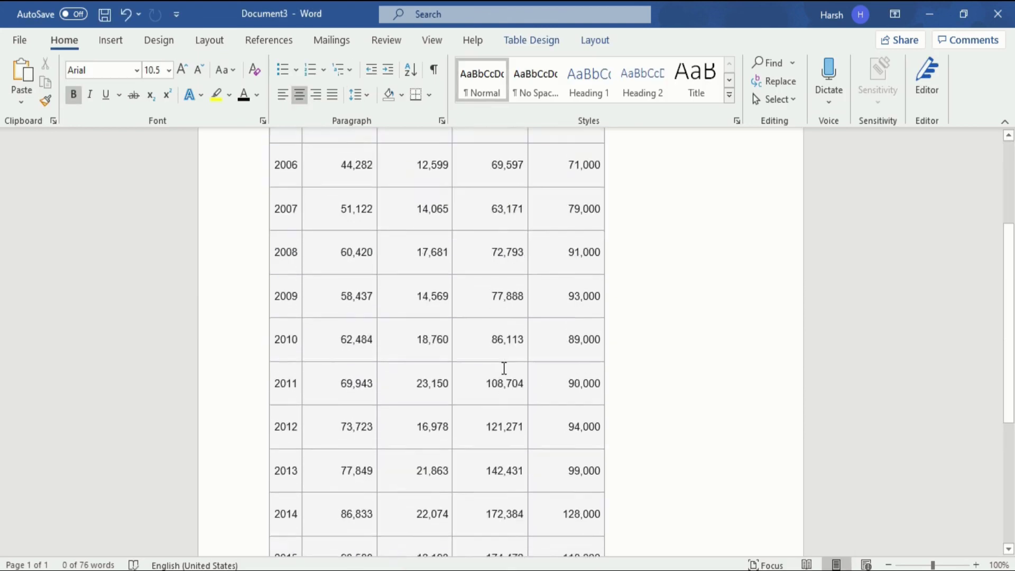
scroll(503, 364, "up", 4)
scroll(503, 369, "up", 3)
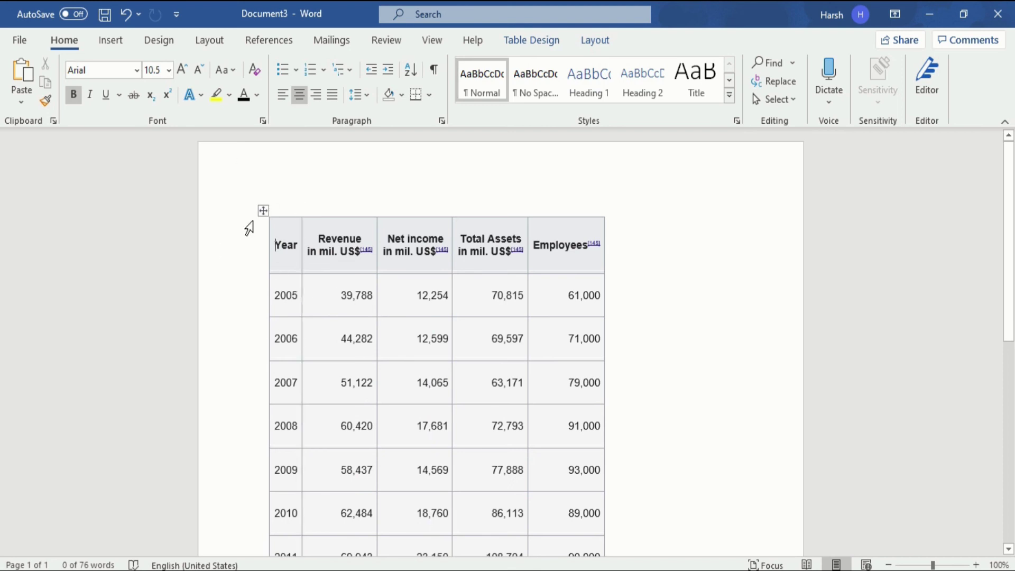
scroll(320, 304, "down", 3)
scroll(338, 281, "up", 4)
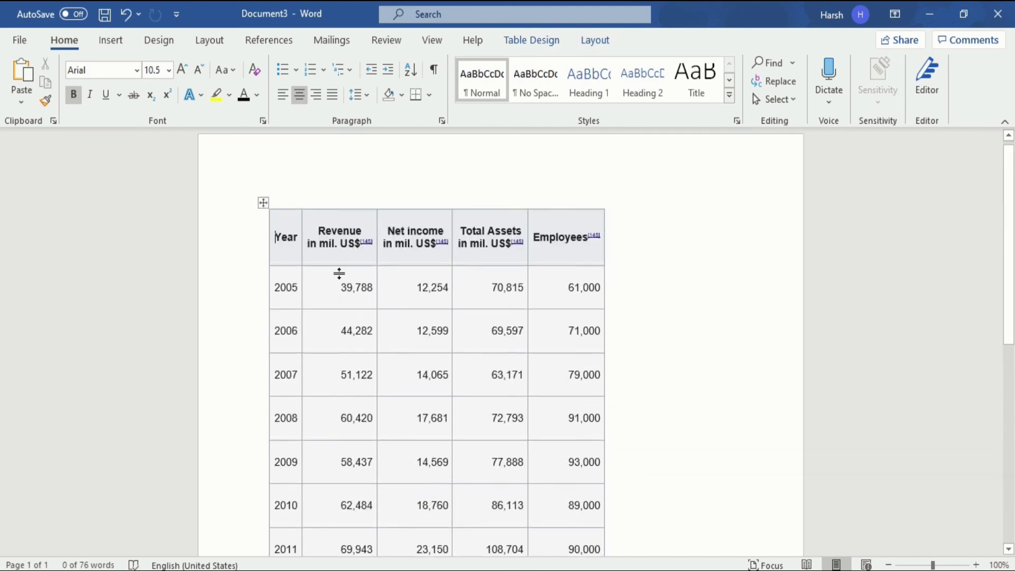
left_click_drag(285, 241, 286, 536)
scroll(267, 453, "down", 3)
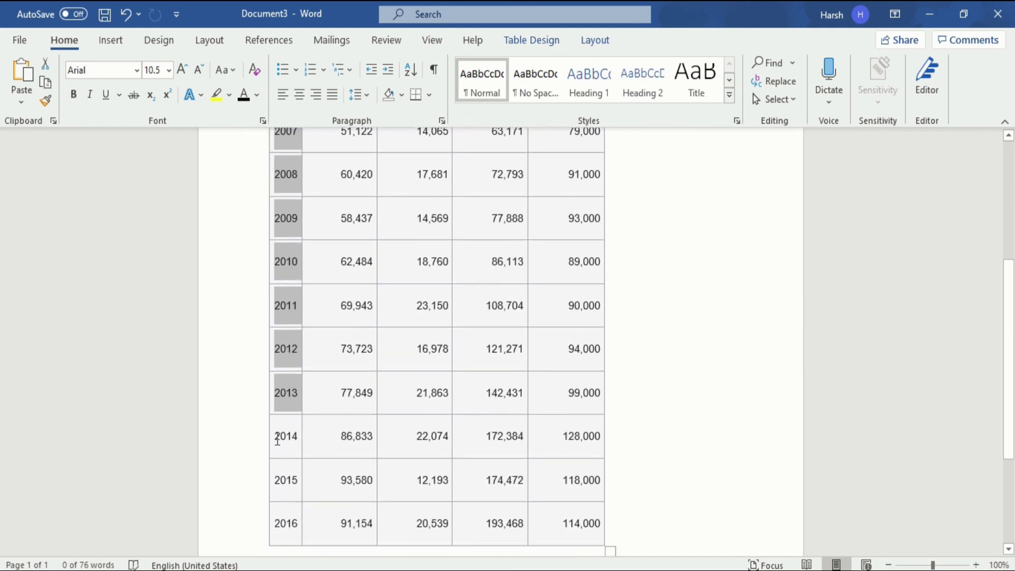
scroll(288, 386, "up", 4)
Insert an empty column to the left of the table's Year column and widen it
left_click(287, 225)
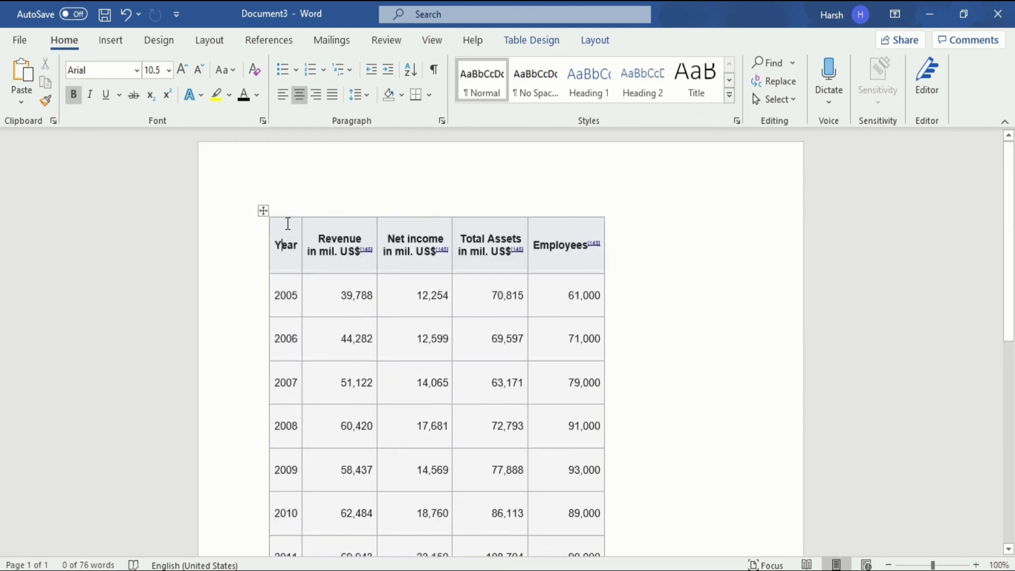
right_click(288, 222)
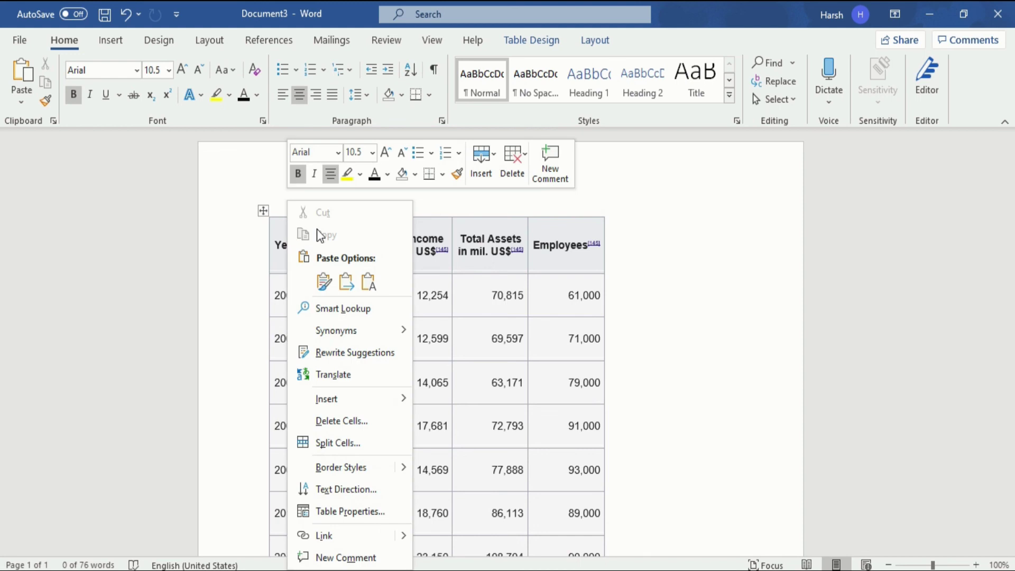
mouse_move(373, 407)
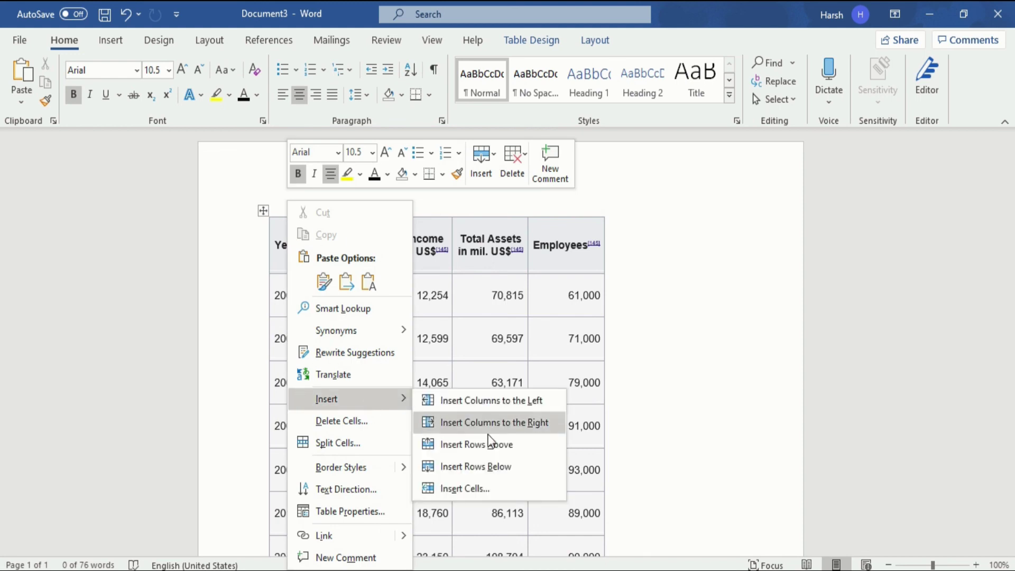
left_click(496, 405)
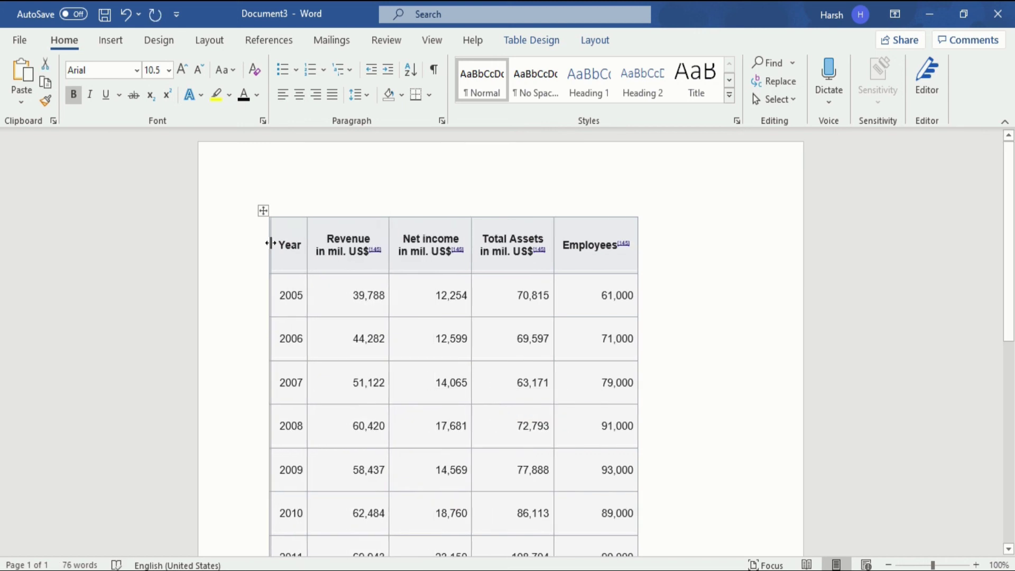
left_click_drag(271, 243, 322, 250)
Try to number the 2005 row manually by entering 1 in the new first column, and undo the entry
left_click(298, 309)
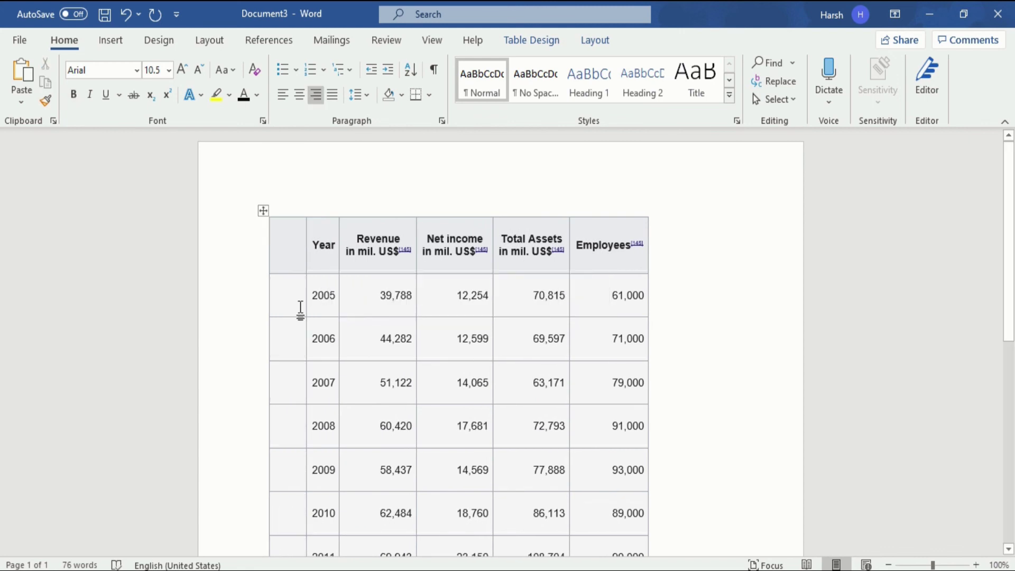
scroll(300, 309, "down", 2)
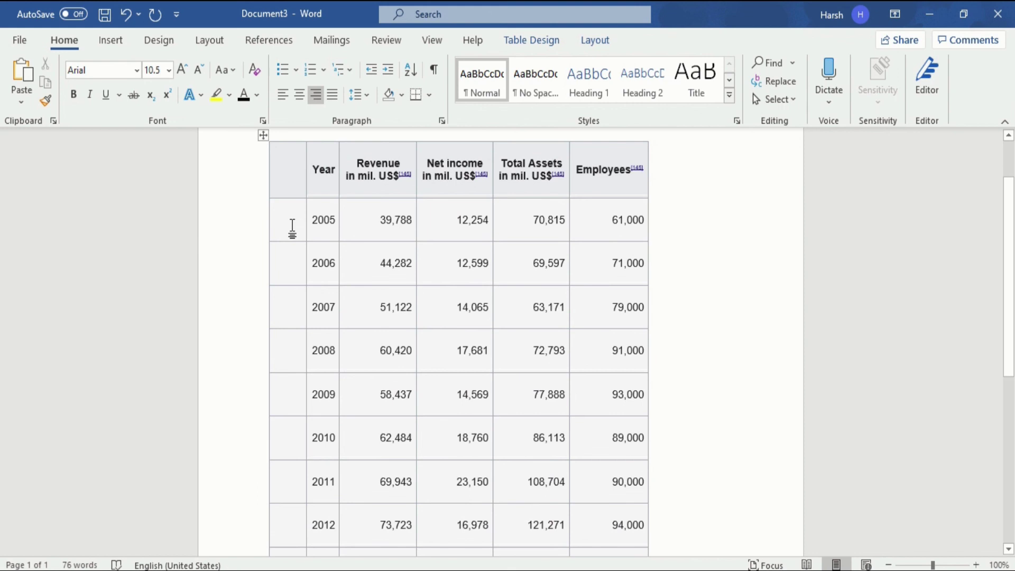
type("1")
key("ctrl+z")
Number the empty first-column cells from the 2005 row to the 2016 row with the left-aligned "1. 2. 3." format and check the rows
left_click_drag(290, 221, 274, 363)
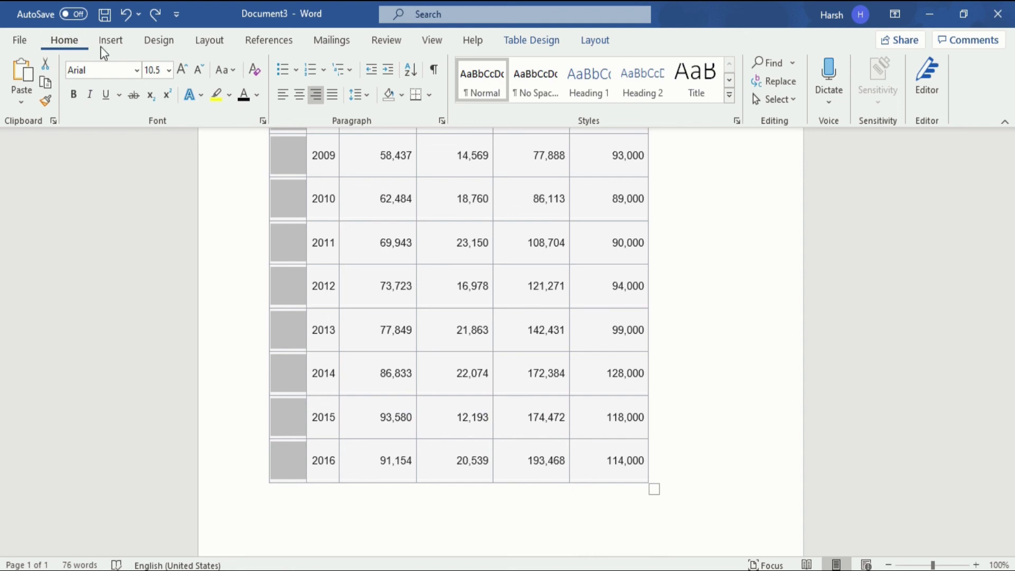
left_click(323, 74)
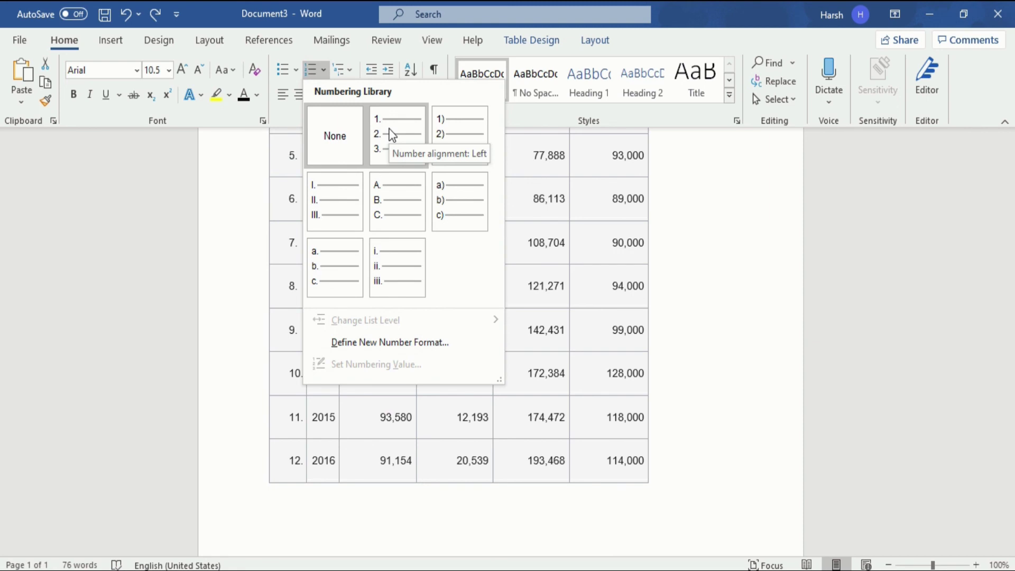
left_click(391, 135)
scroll(394, 274, "up", 5)
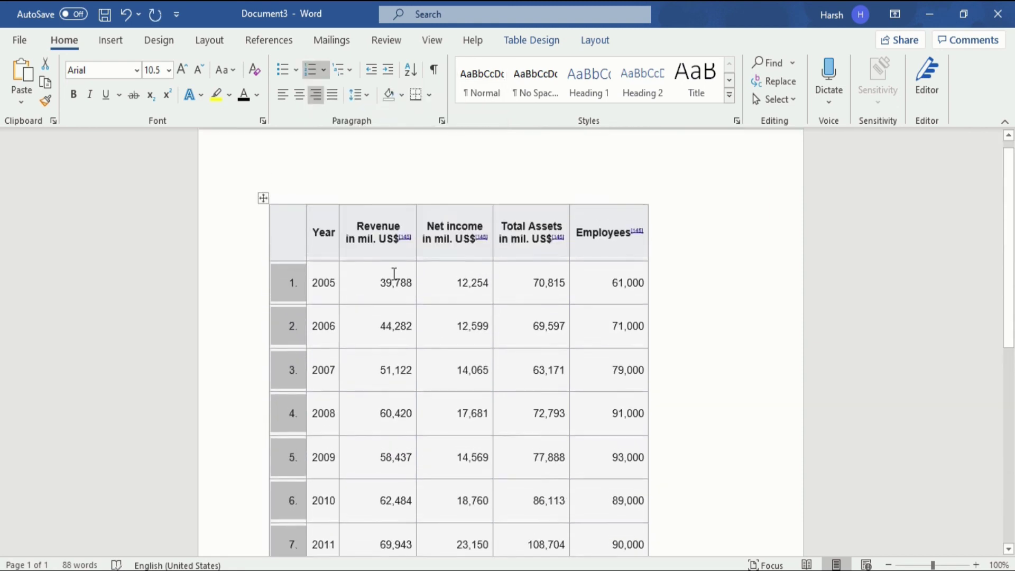
scroll(394, 274, "down", 6)
scroll(391, 262, "up", 4)
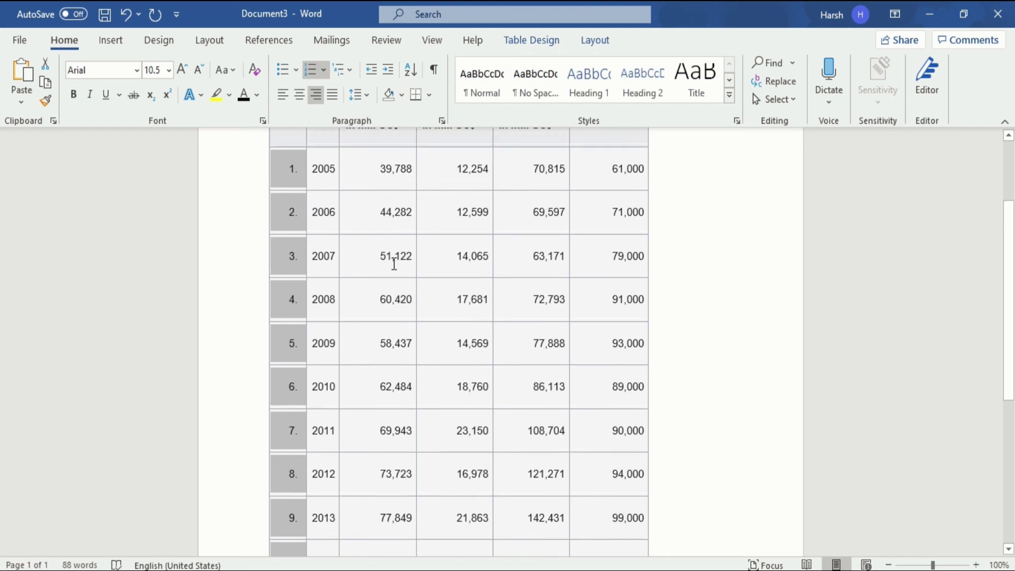
scroll(394, 264, "down", 3)
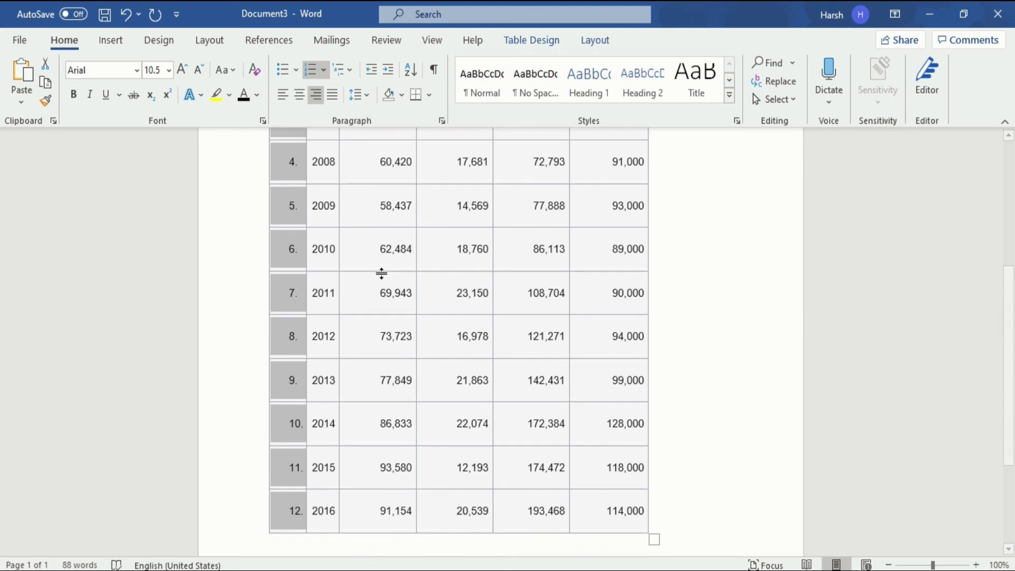
scroll(382, 274, "up", 2)
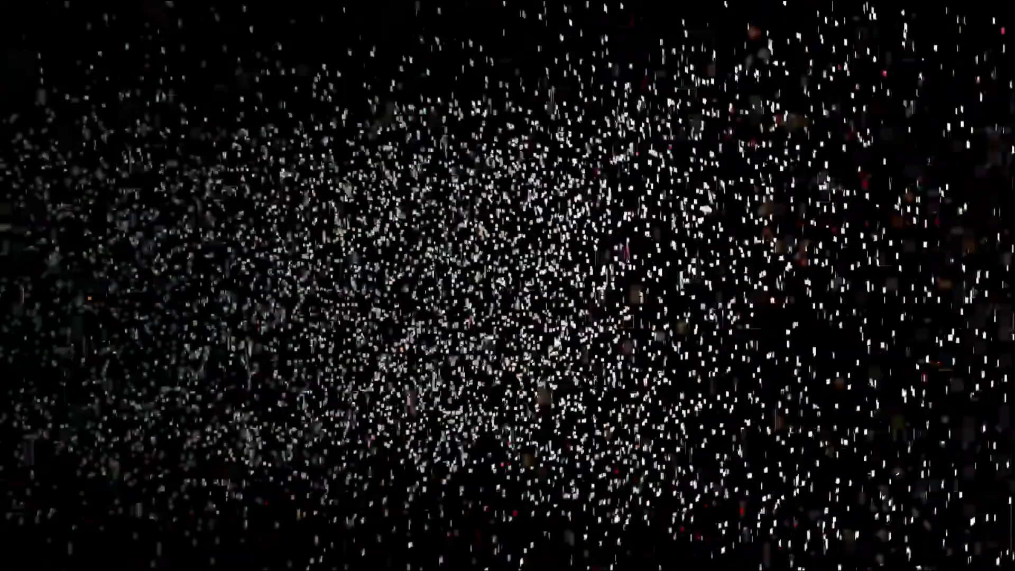